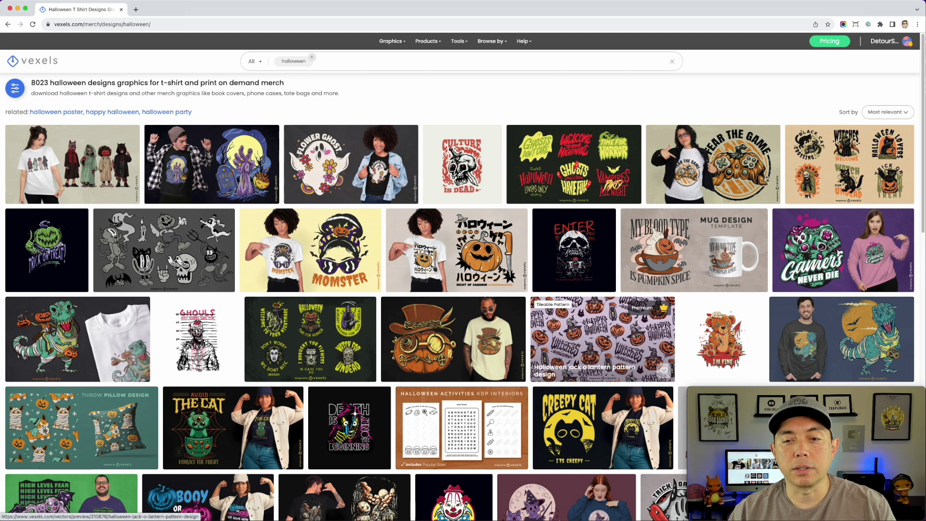
- Browse the halloween t-shirt and merch designs in the search results
scroll(461, 416, "down", 1)
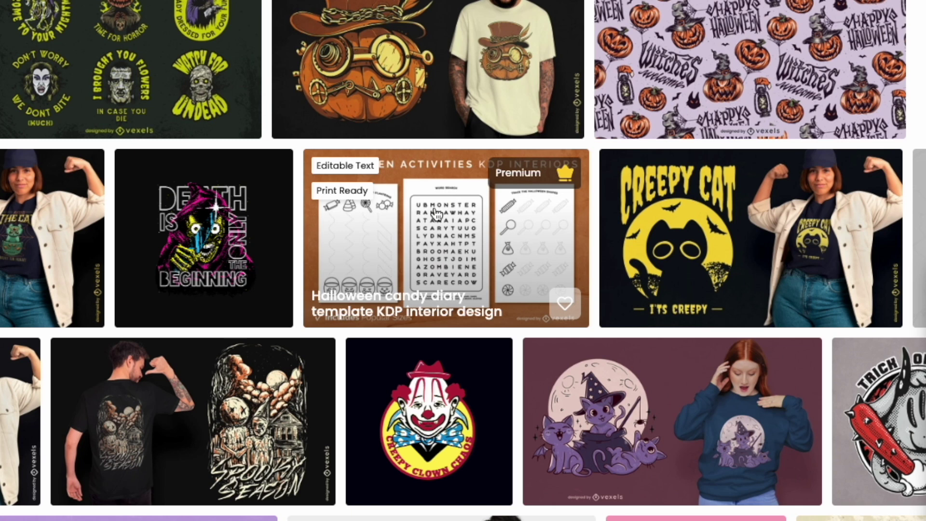
scroll(474, 227, "down", 3)
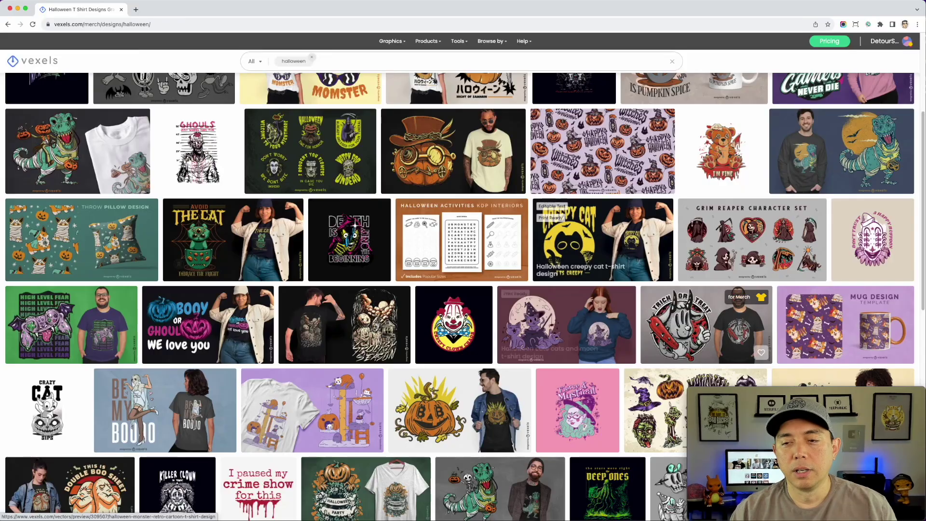
scroll(687, 327, "down", 10)
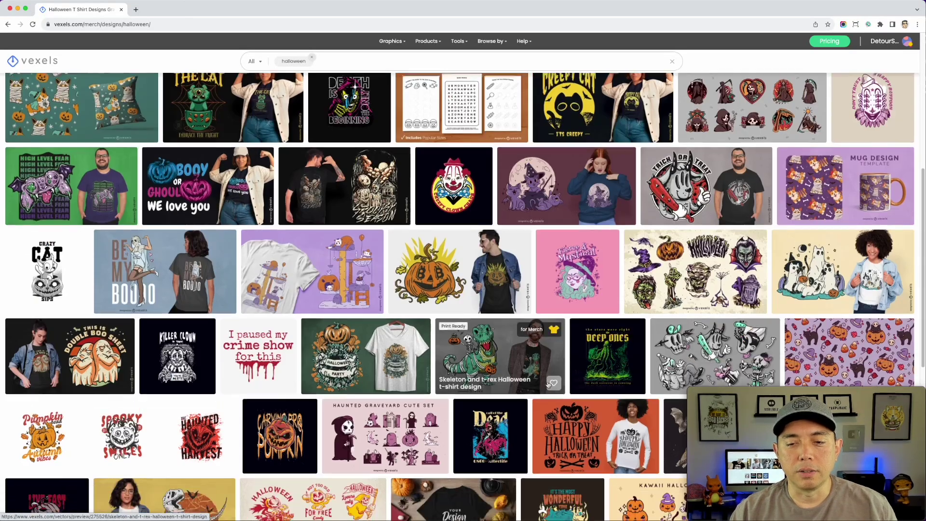
scroll(548, 385, "up", 20)
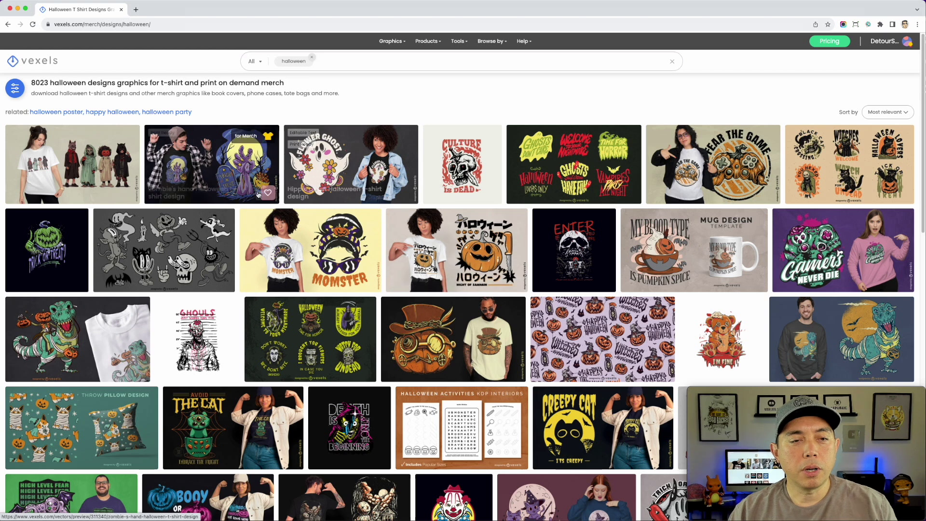
scroll(421, 277, "down", 1)
scroll(421, 277, "down", 5)
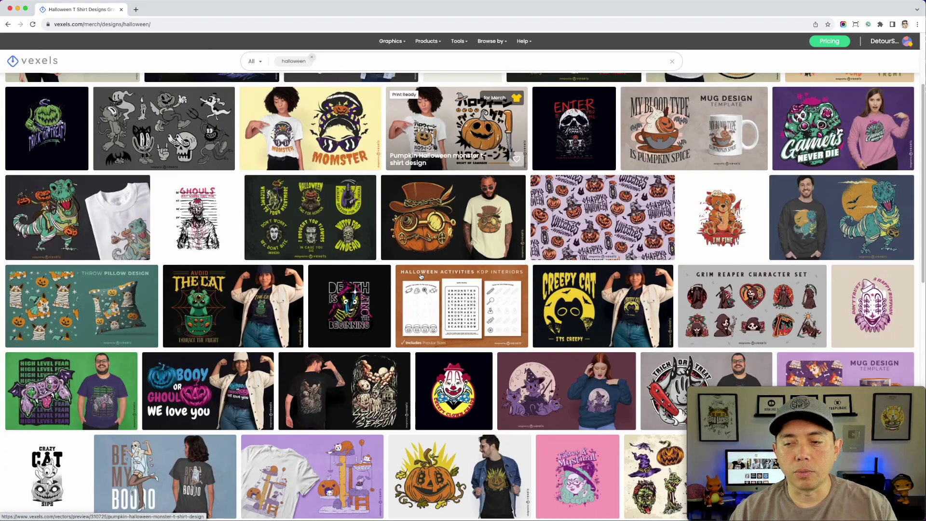
scroll(421, 277, "up", 10)
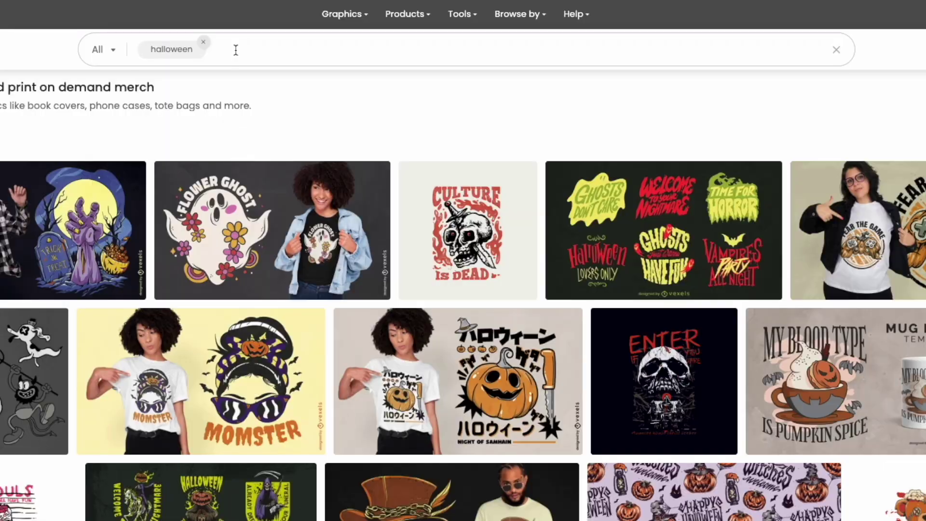
- Refine the design search to "halloween cute reaper" and open the preview of the Cute reaper t-shirt design
left_click(236, 50)
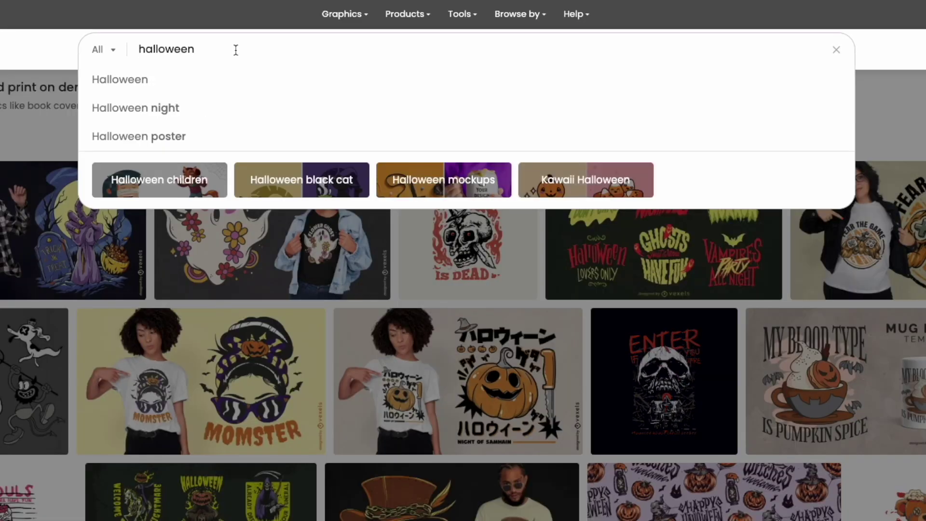
type("cu")
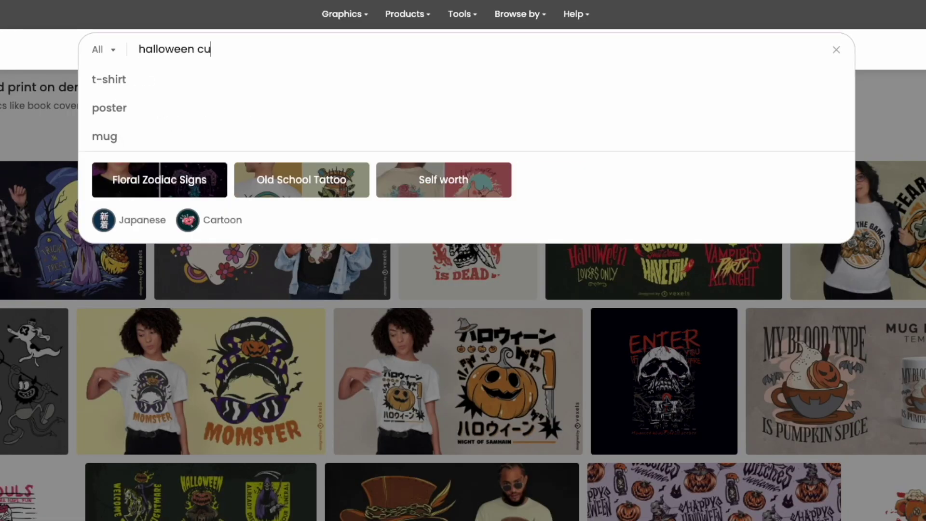
type("te reaper")
key("Return")
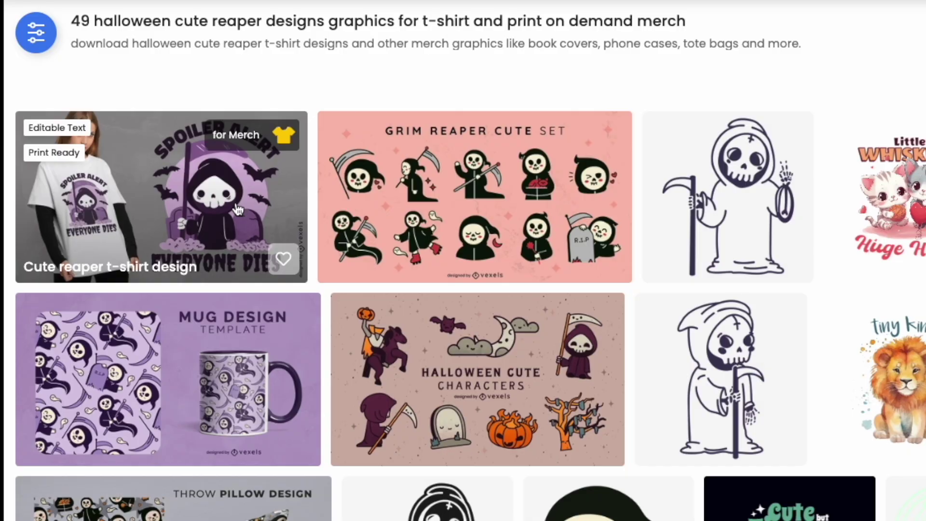
left_click(205, 215)
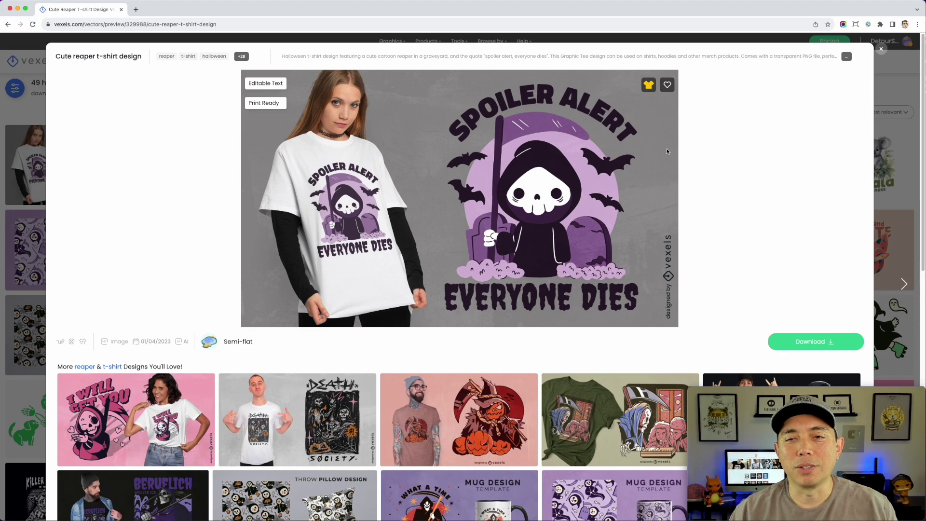
- Close the design preview and open the T-Shirt Maker tool
left_click(881, 49)
mouse_move(458, 48)
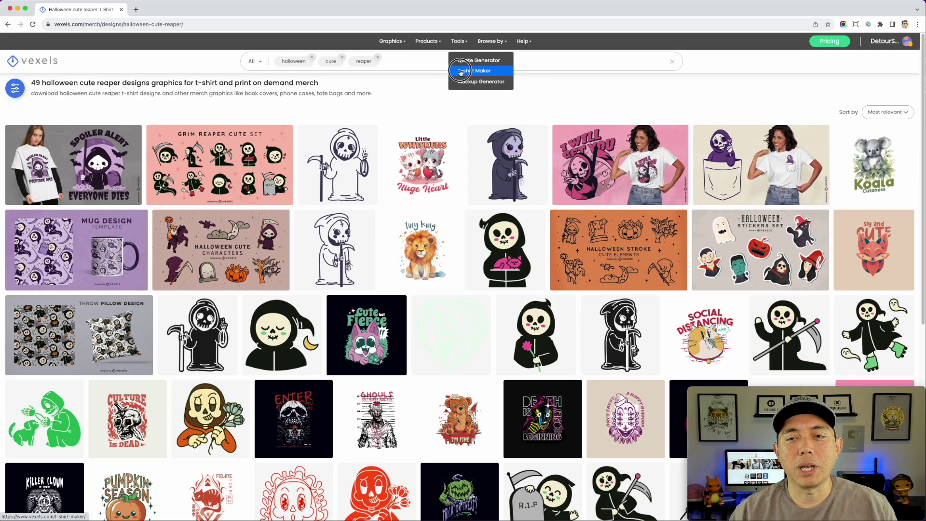
left_click(407, 107)
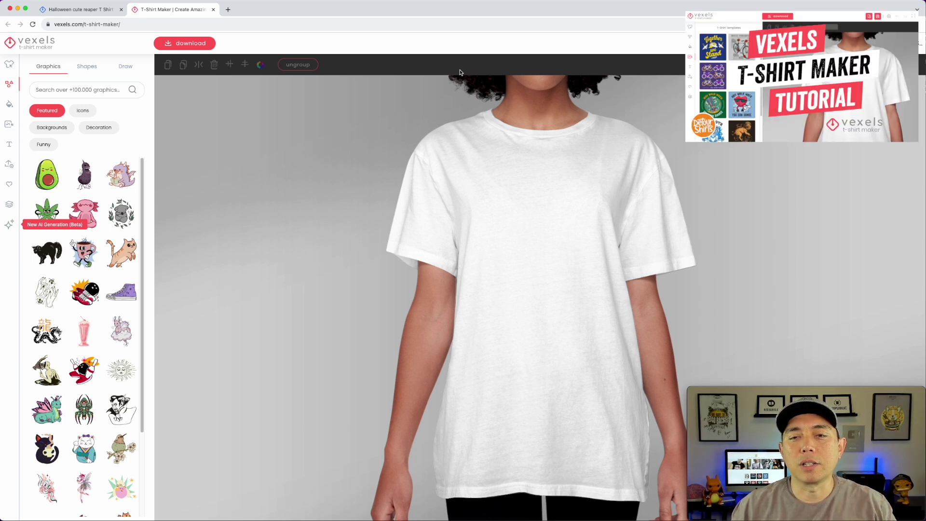
- Search the graphics for "reaper" and place the "Spoiler Alert Everyone Dies" graphic centered on the shirt's chest
left_click(57, 90)
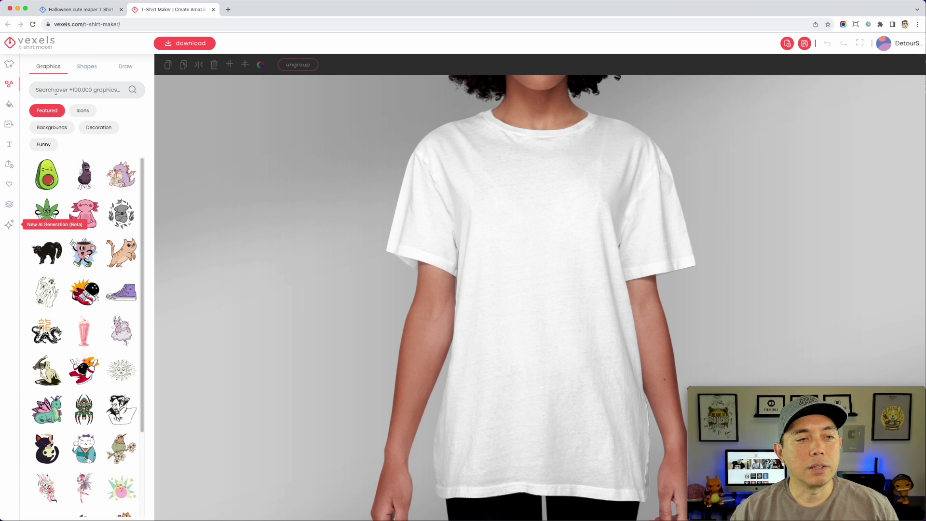
type("reaper")
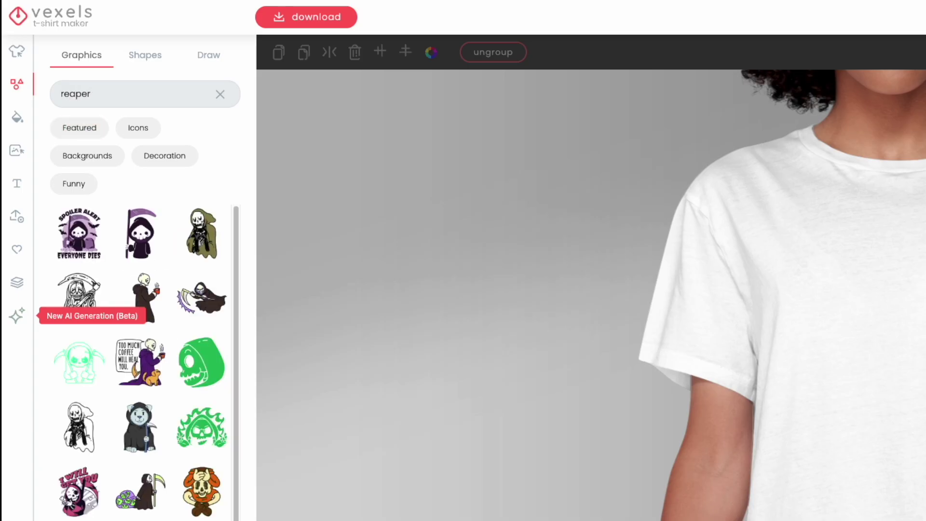
left_click(78, 234)
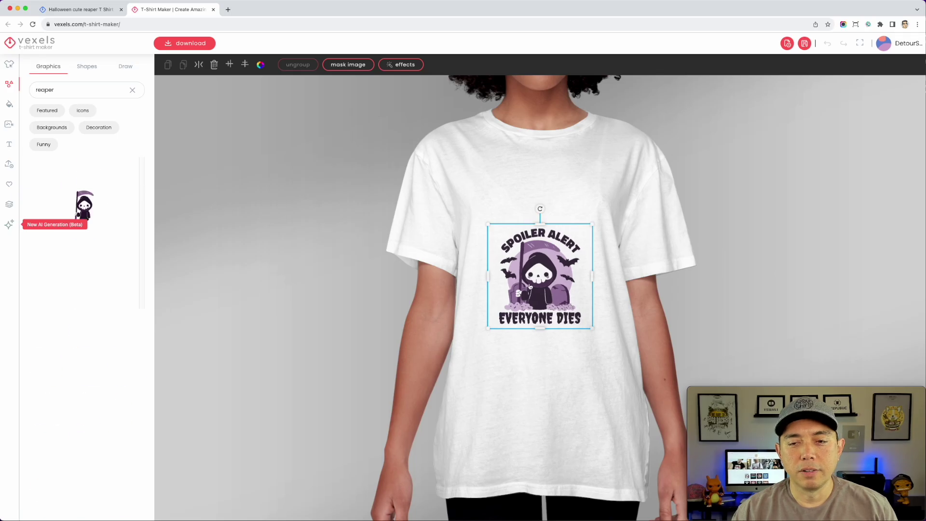
left_click_drag(893, 400, 904, 332)
left_click_drag(550, 236, 534, 217)
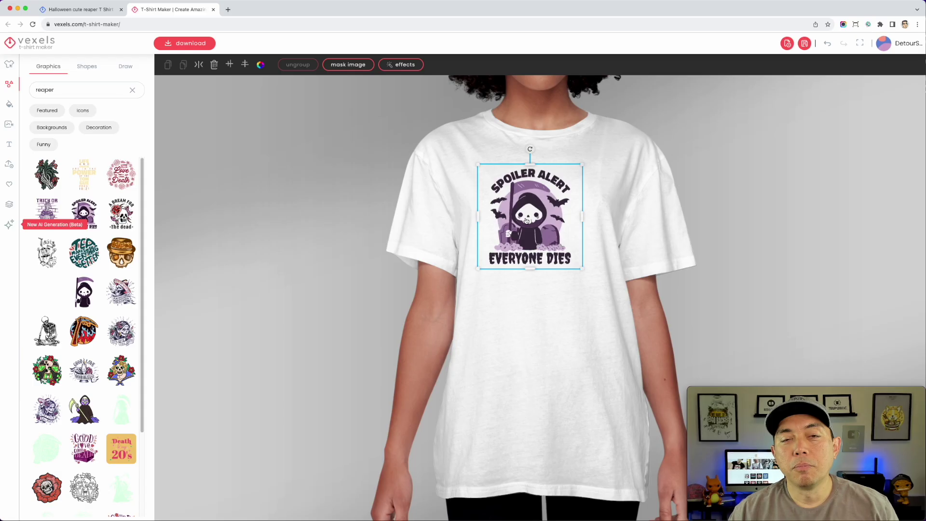
left_click_drag(547, 315, 562, 327)
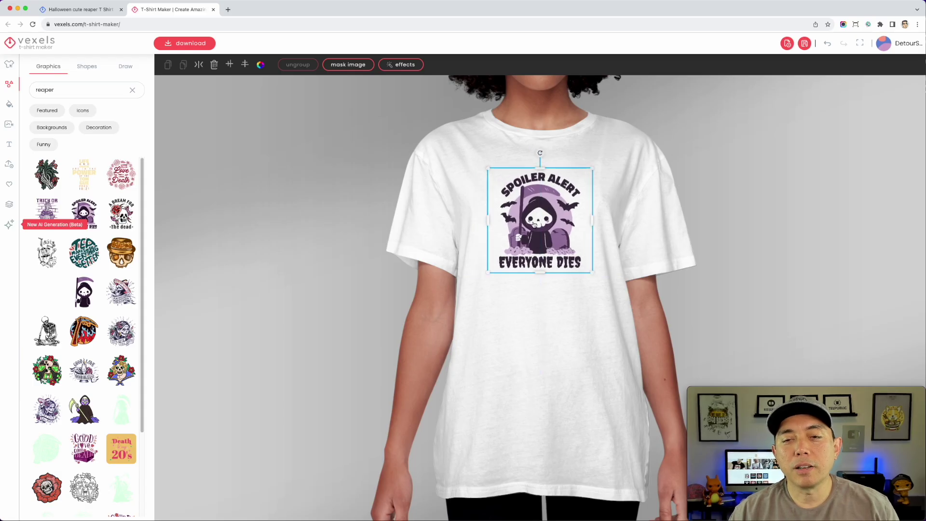
left_click_drag(534, 222, 533, 222)
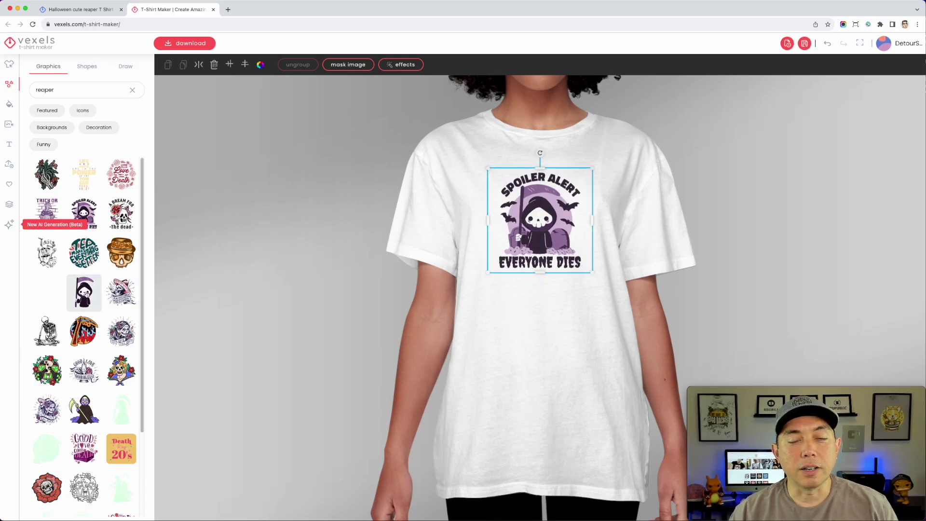
- Add the standalone reaper with scythe to the lower shirt and place a small rounded purple tombstone to its right
left_click(84, 292)
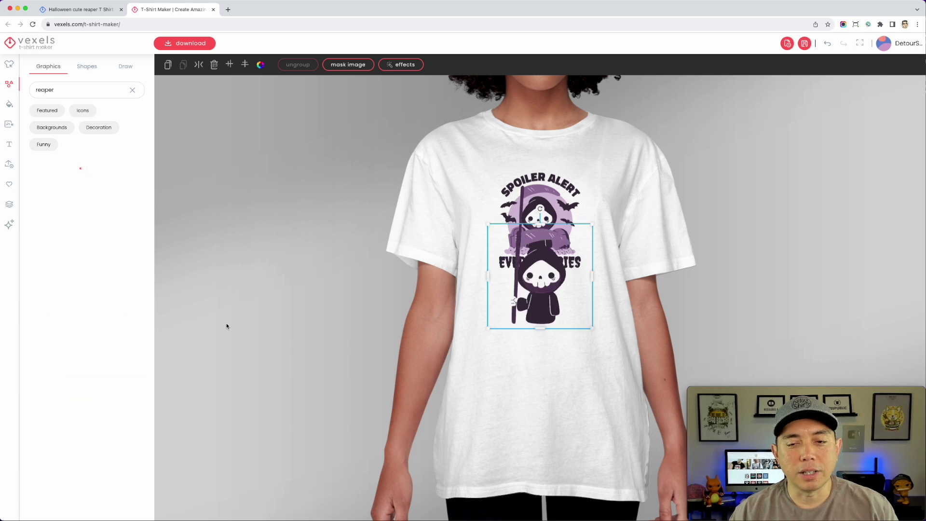
left_click_drag(546, 300, 553, 382)
left_click(84, 252)
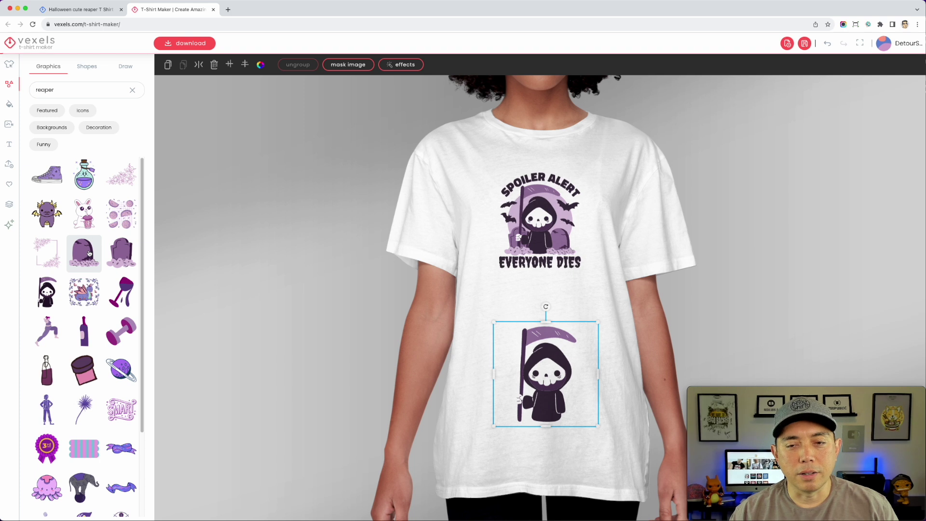
left_click_drag(593, 327, 577, 405)
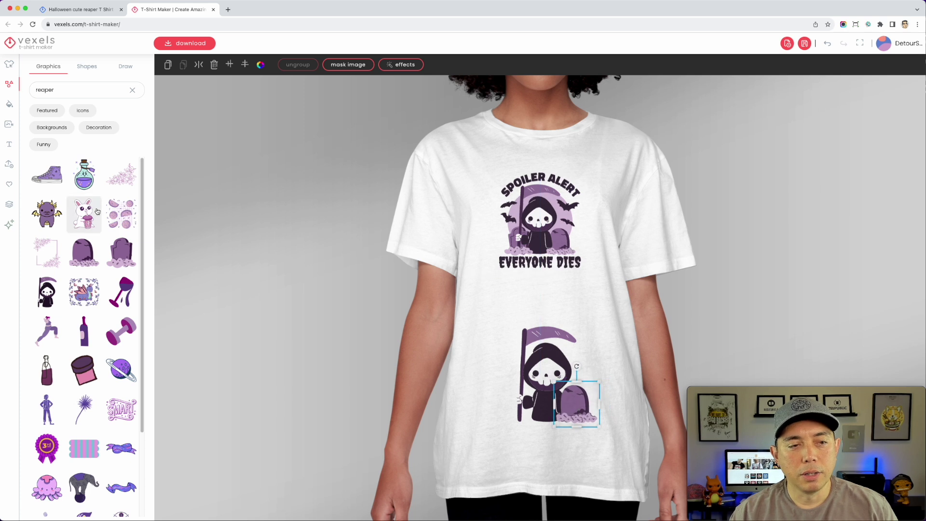
- Add the notched purple tombstone, shrink it to the left of the lower reaper, and fit both tombstones against the reaper's sides
left_click(119, 251)
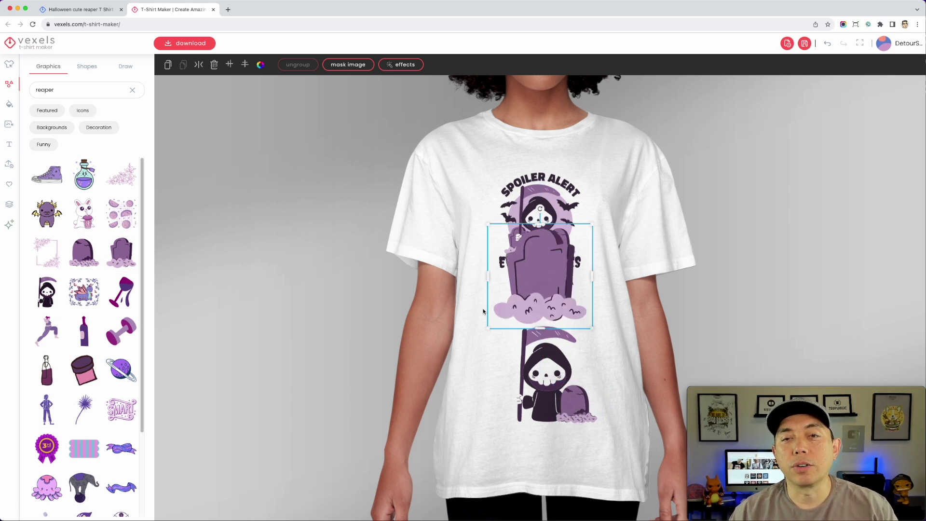
left_click_drag(593, 328, 550, 354)
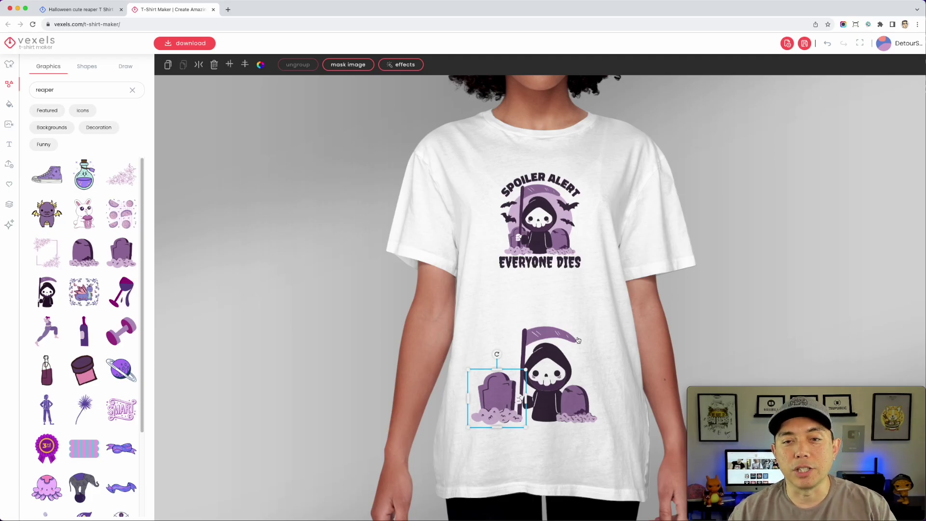
mouse_move(566, 359)
left_mouse_down()
mouse_move(559, 275)
mouse_move(554, 368)
left_mouse_up()
left_click(580, 405)
left_click_drag(581, 405, 576, 406)
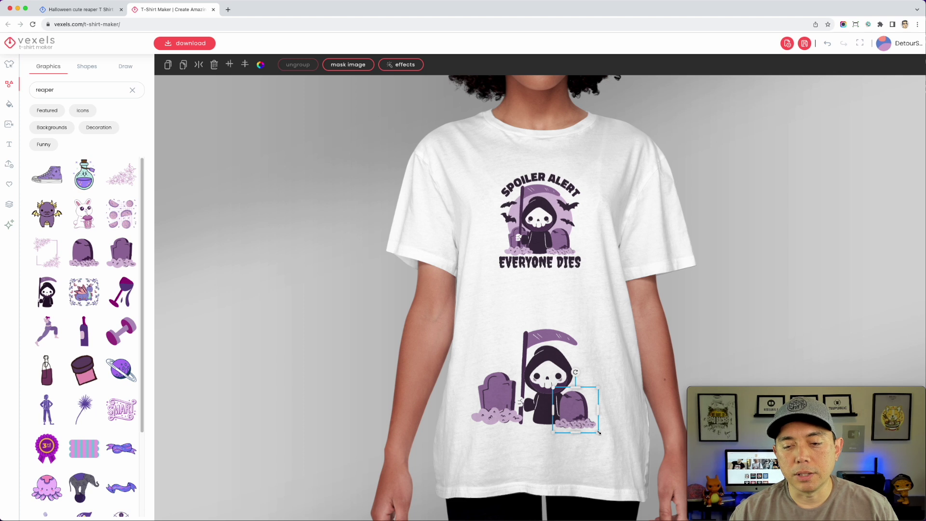
left_click(513, 413)
mouse_move(513, 413)
left_mouse_down()
mouse_move(520, 254)
mouse_move(520, 400)
mouse_move(541, 429)
mouse_move(524, 413)
left_mouse_up()
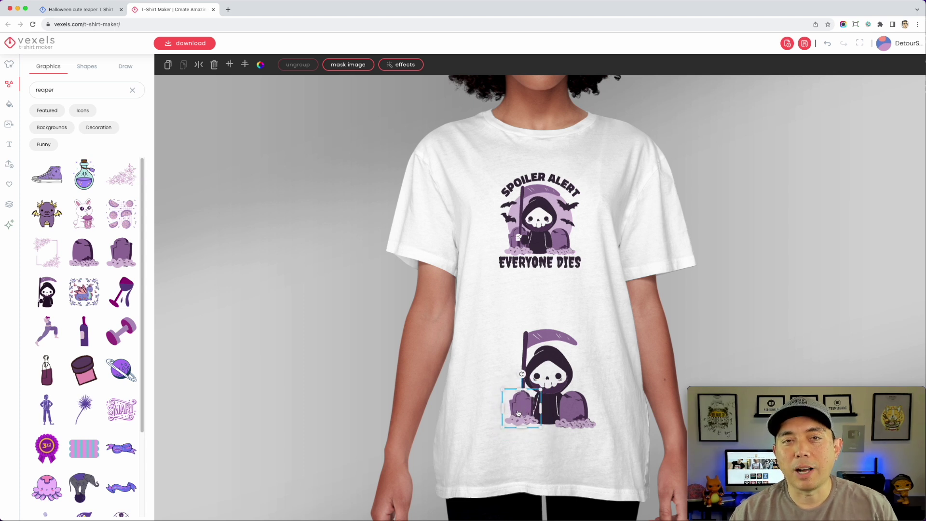
- Move the cartoon grim reaper layer to the top of the stack, in front of both tombstones
left_click(556, 373)
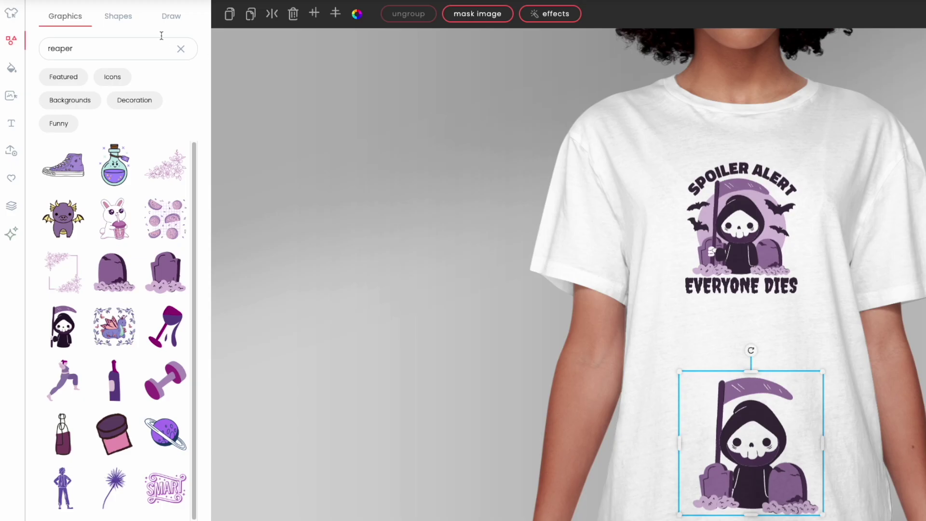
left_click(12, 208)
left_click_drag(107, 103, 107, 45)
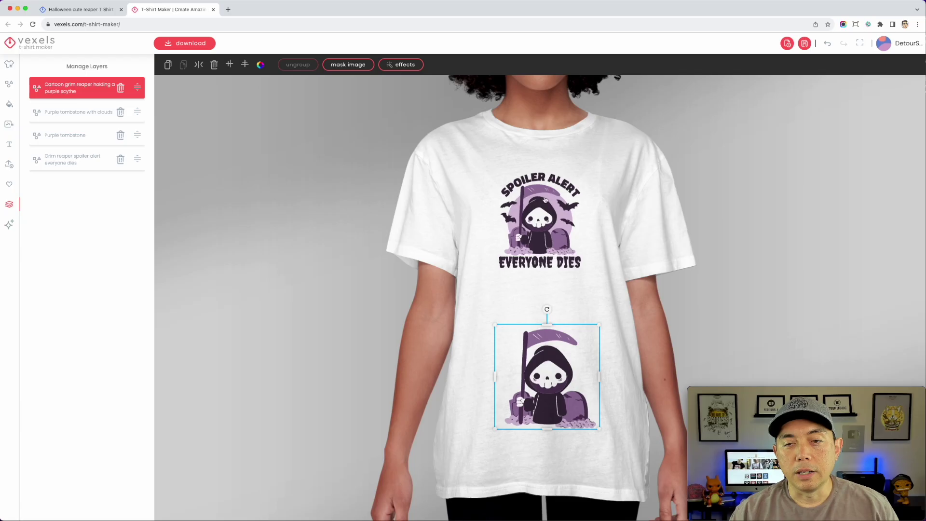
- Add the yellow round shape with rough brushed edges to the shirt and select it
left_click(9, 84)
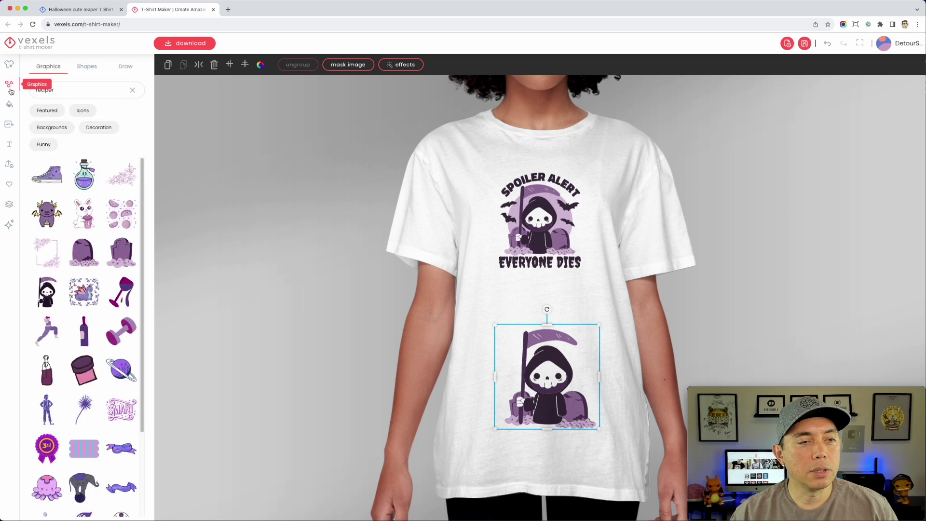
left_click(81, 68)
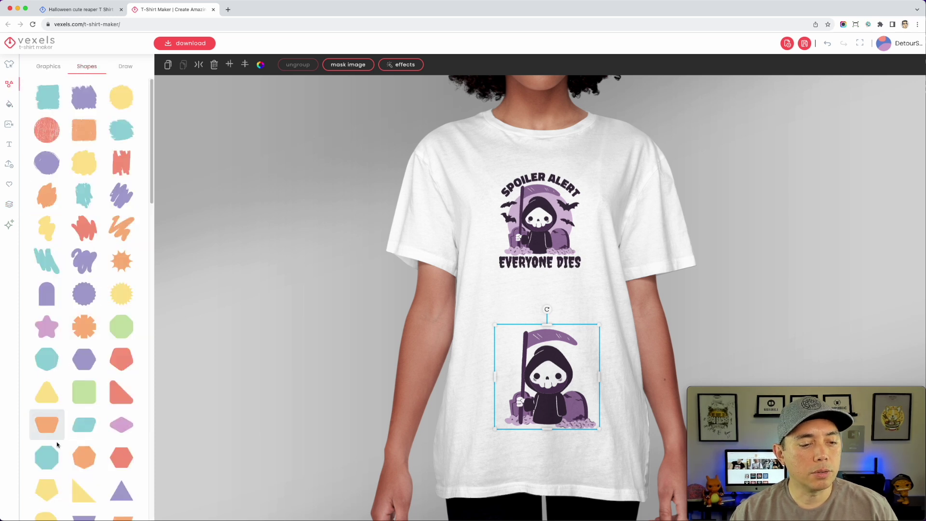
scroll(126, 469, "down", 3)
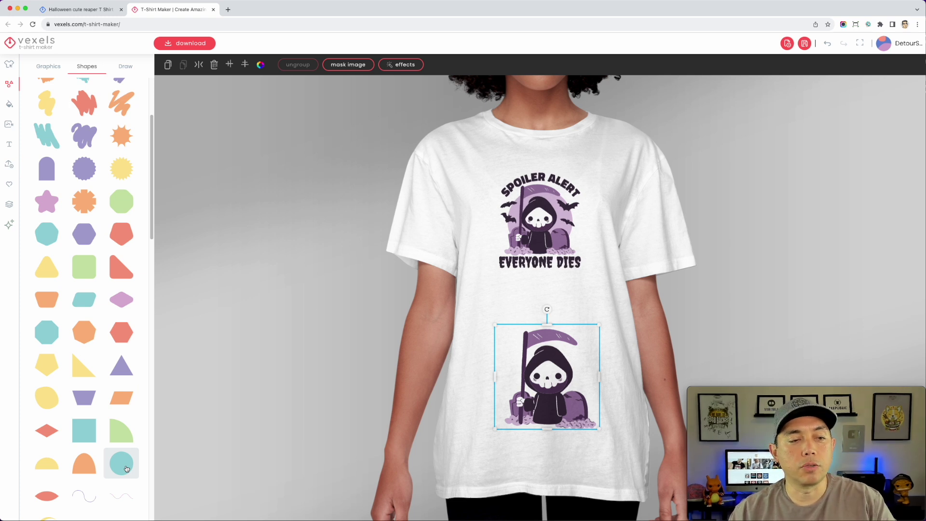
scroll(65, 357, "up", 3)
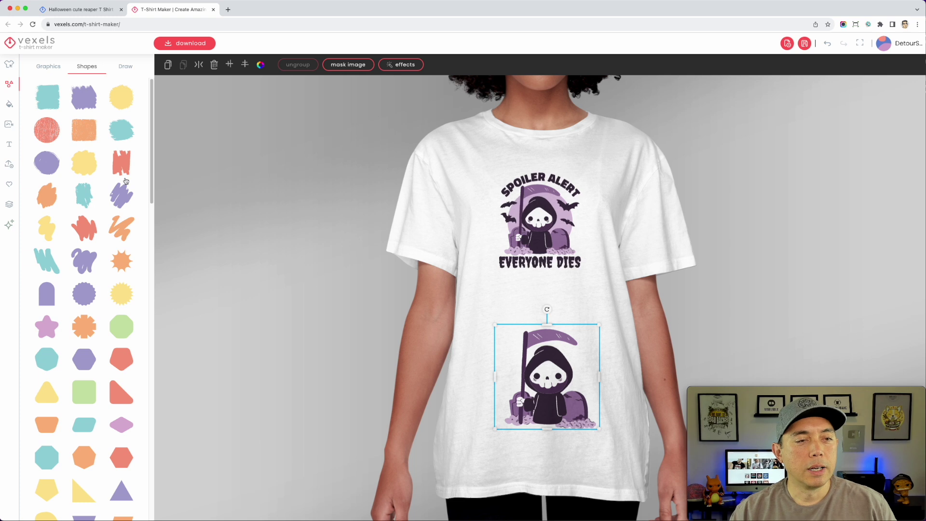
left_click(84, 165)
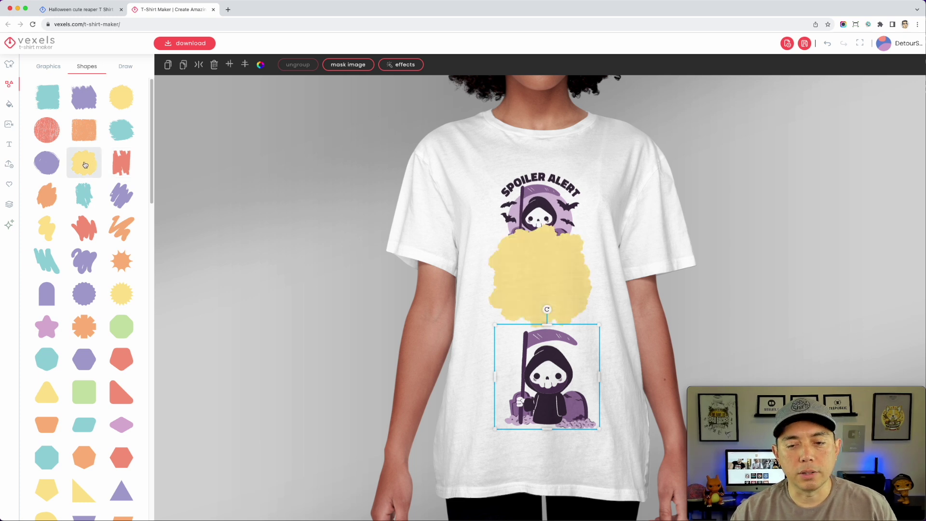
left_click(569, 276)
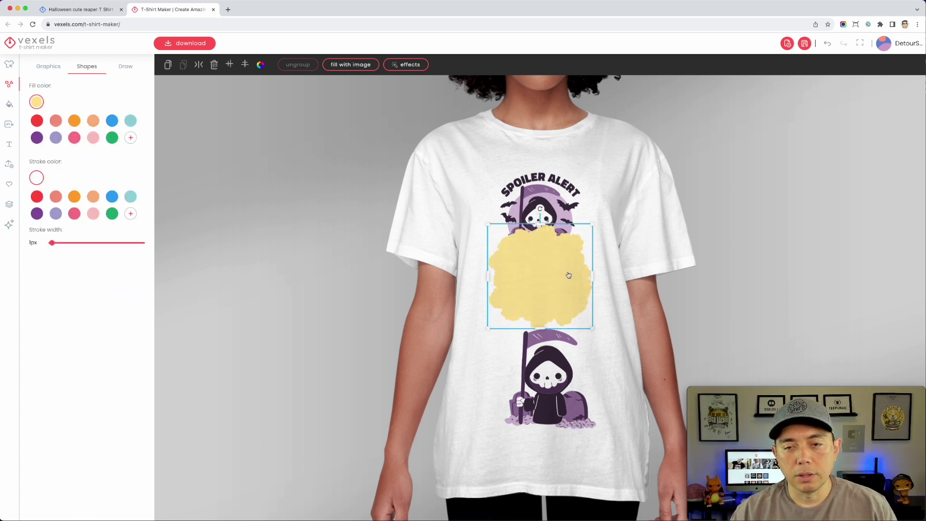
- Shrink the yellow shape, position it over the lower reaper, and move its layer to the bottom of the stack
left_click_drag(593, 225, 583, 242)
left_click_drag(530, 280, 536, 395)
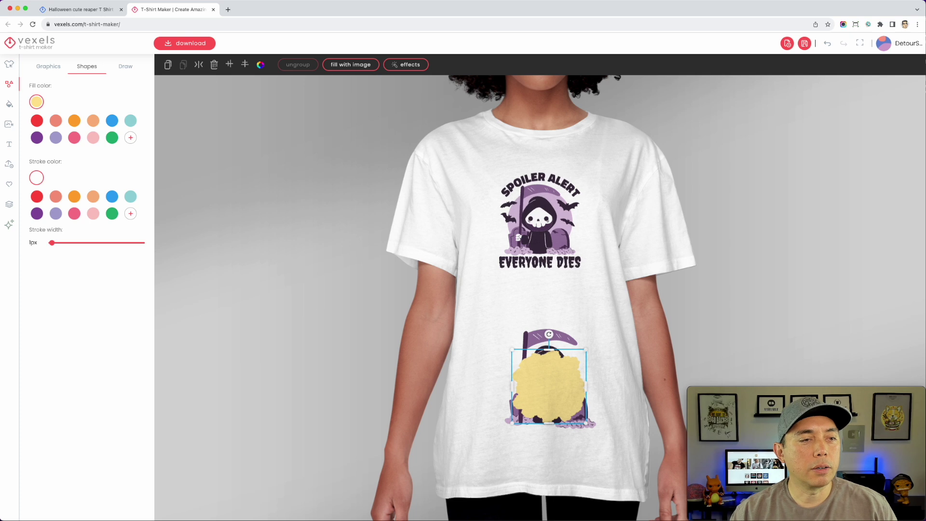
left_click(10, 205)
left_click_drag(100, 88, 88, 184)
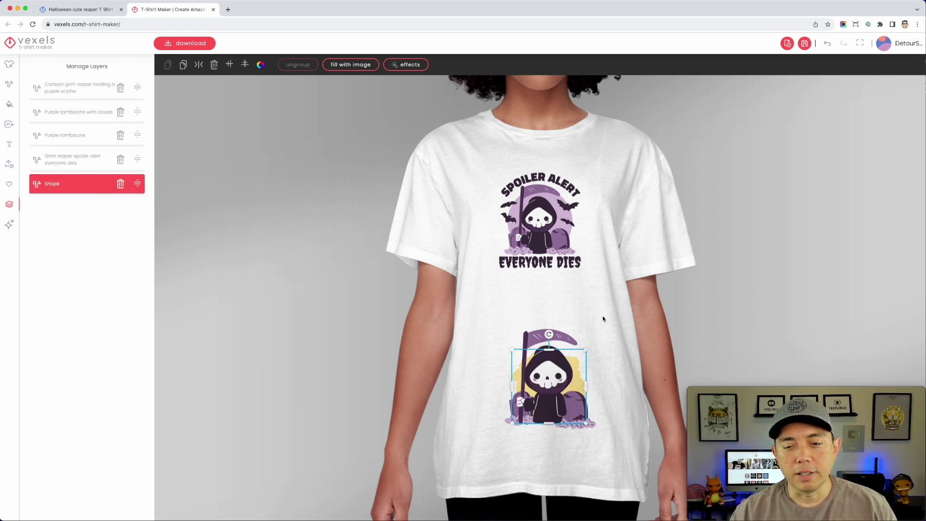
- Change the t-shirt color to black using the Merch by Amazon product colors
left_click(549, 378)
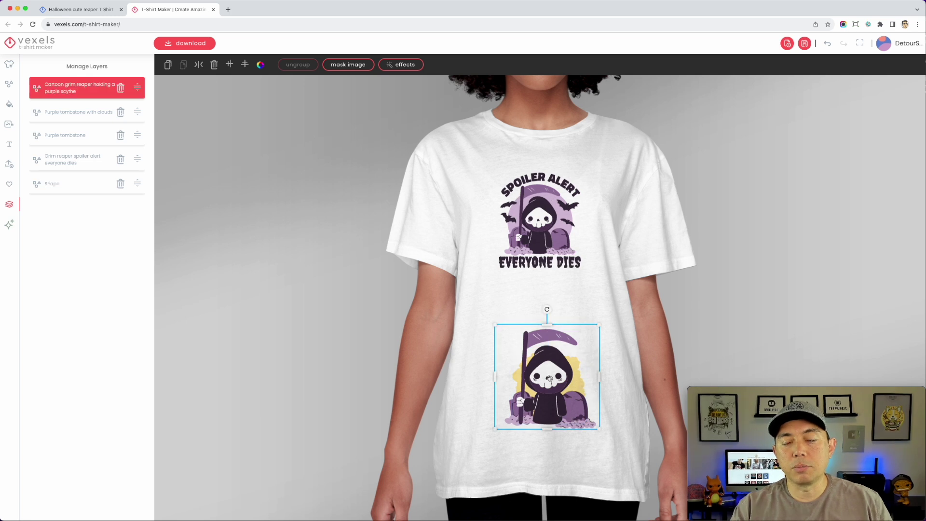
left_click(467, 149)
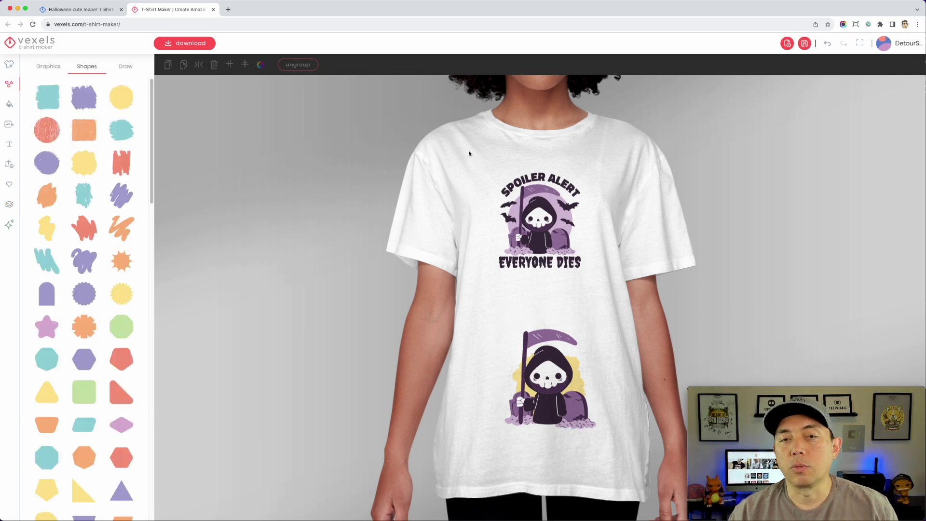
left_click(9, 63)
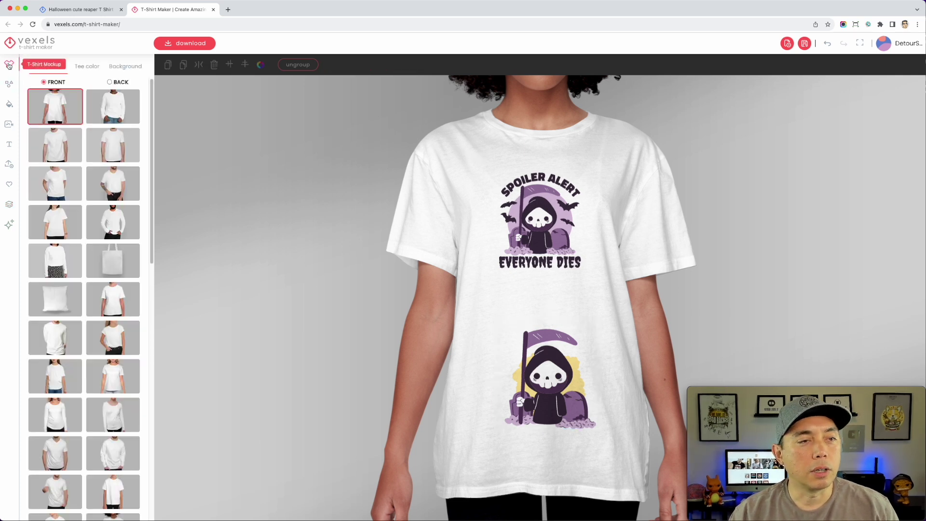
left_click(82, 73)
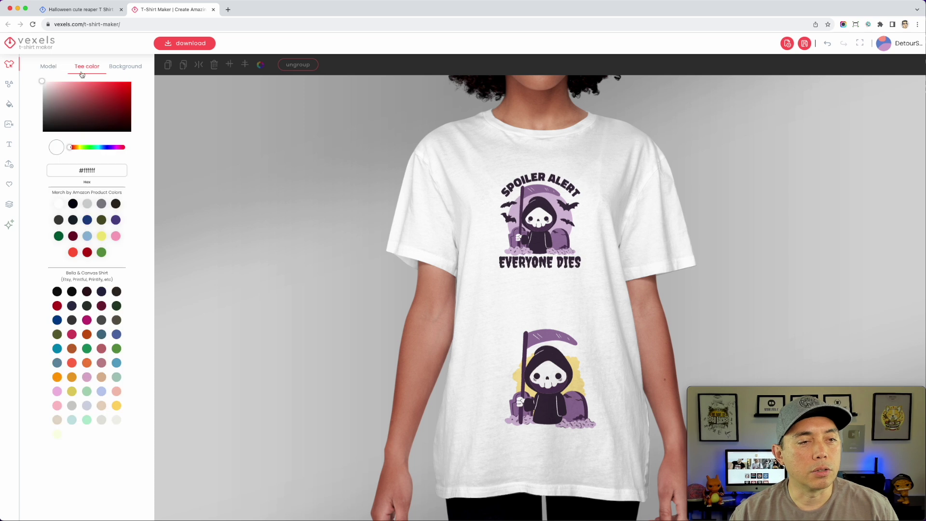
left_click(73, 203)
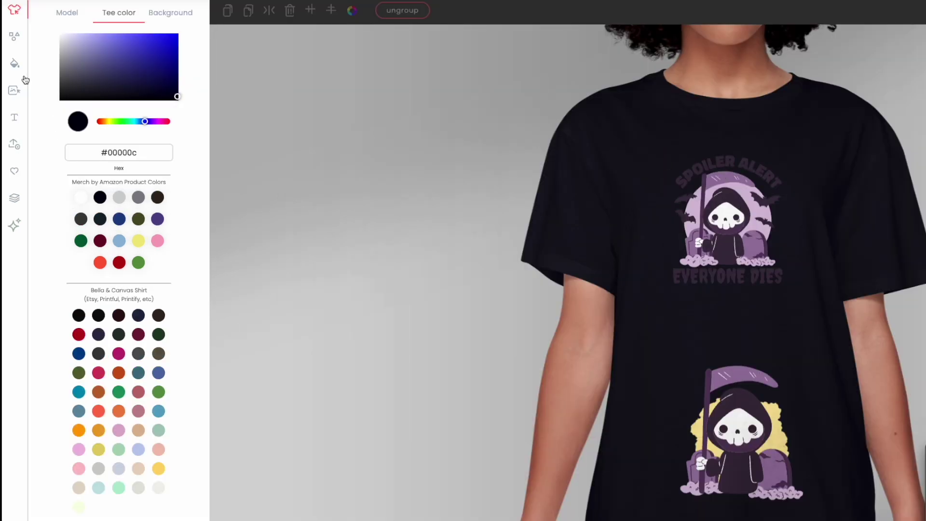
- Add a new text element, color it white (#ffffff), and move it just above the lower reaper's scythe
left_click(15, 118)
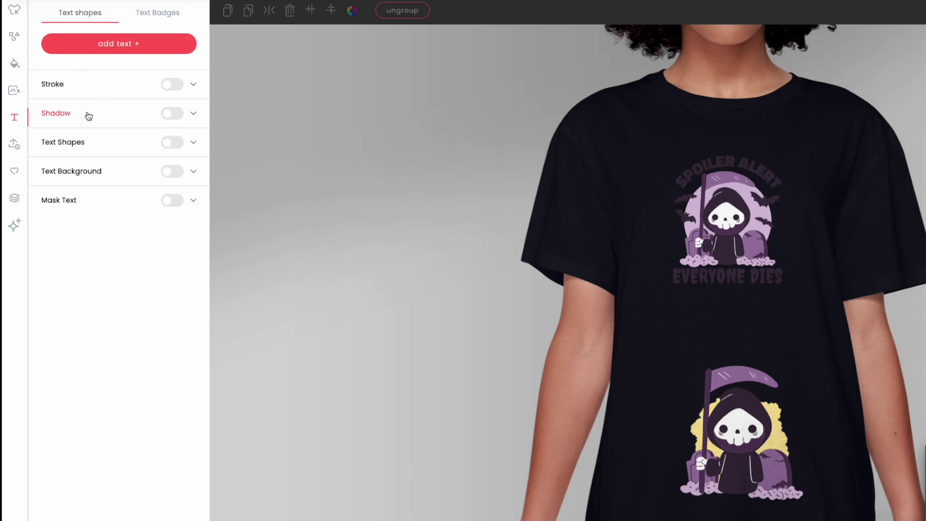
left_click(99, 46)
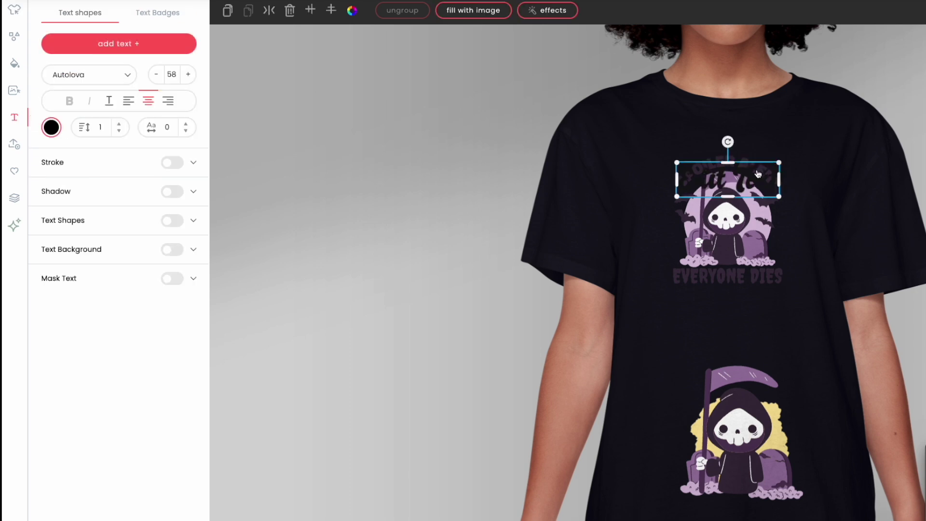
left_click(49, 128)
left_click(76, 133)
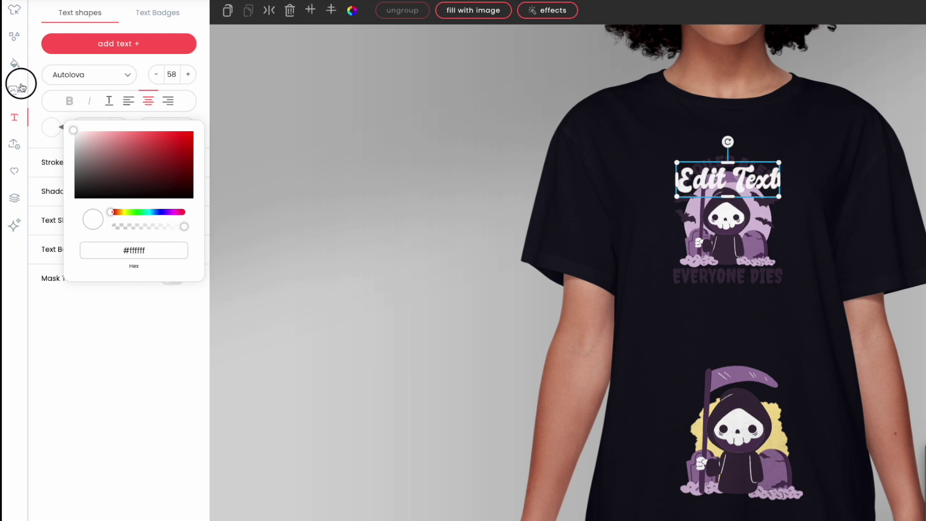
left_click_drag(728, 179, 753, 348)
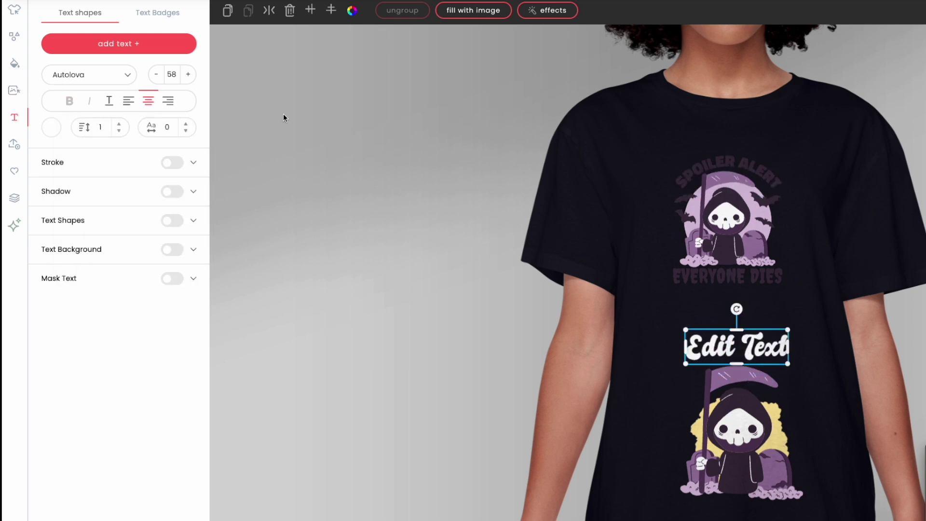
- Set the new white text's font to Anja Eliane
left_click(127, 75)
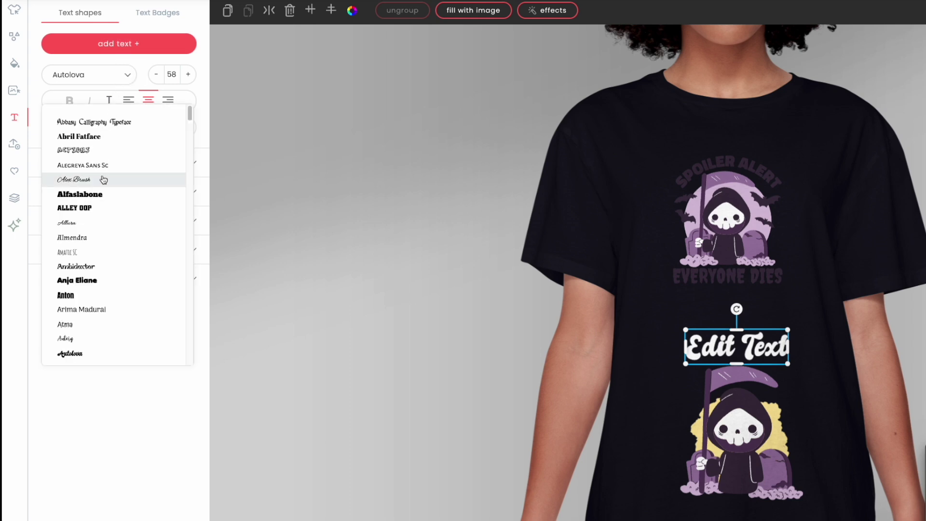
scroll(128, 229, "down", 1)
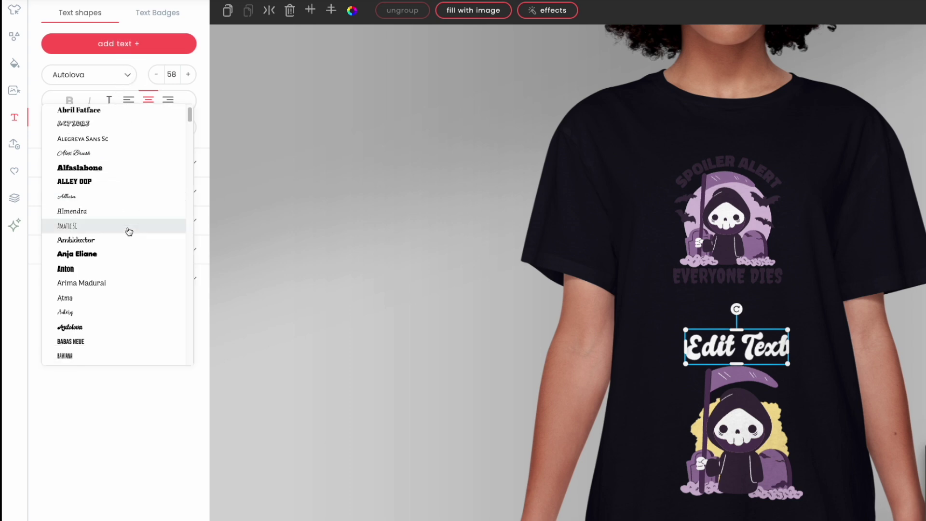
left_click(89, 259)
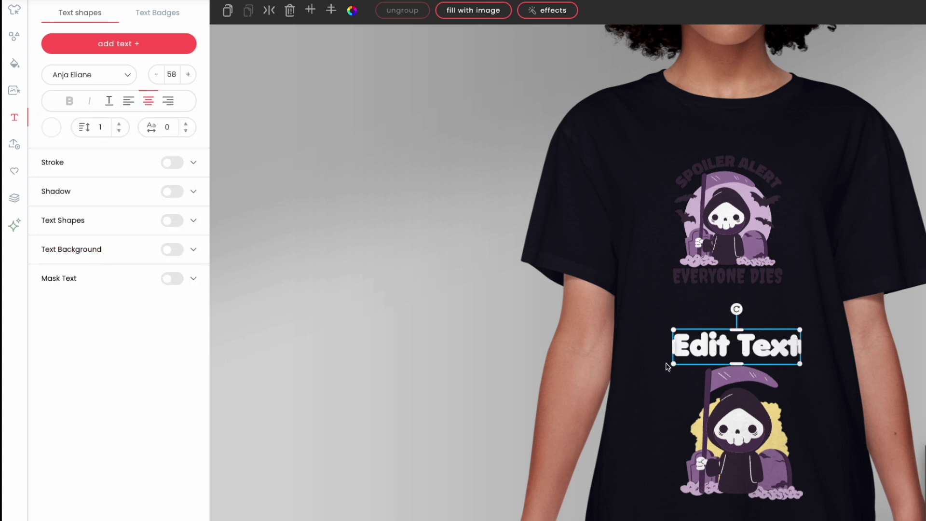
- Replace the placeholder wording above the lower reaper with "SPOILER ALERT"
left_click(727, 344)
key("ctrl+a")
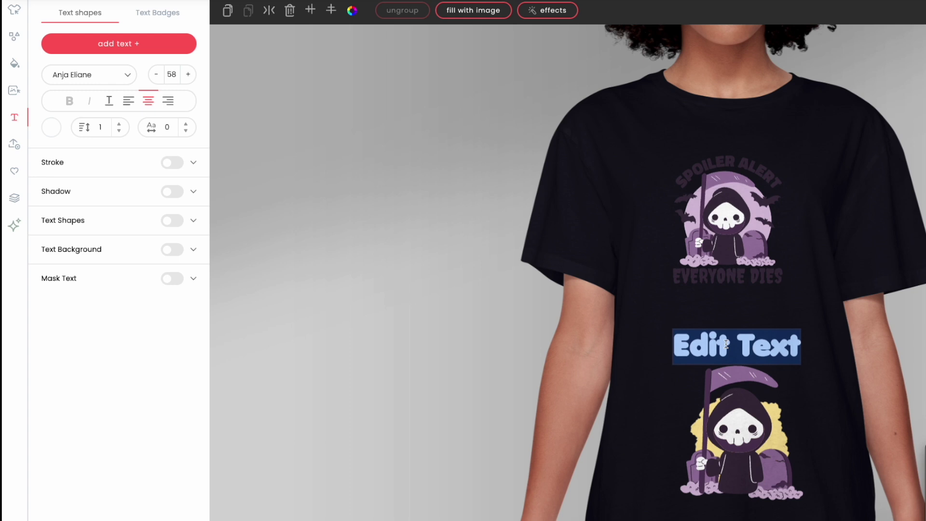
type("SPOR")
key("BackSpace")
type("ILER ALER")
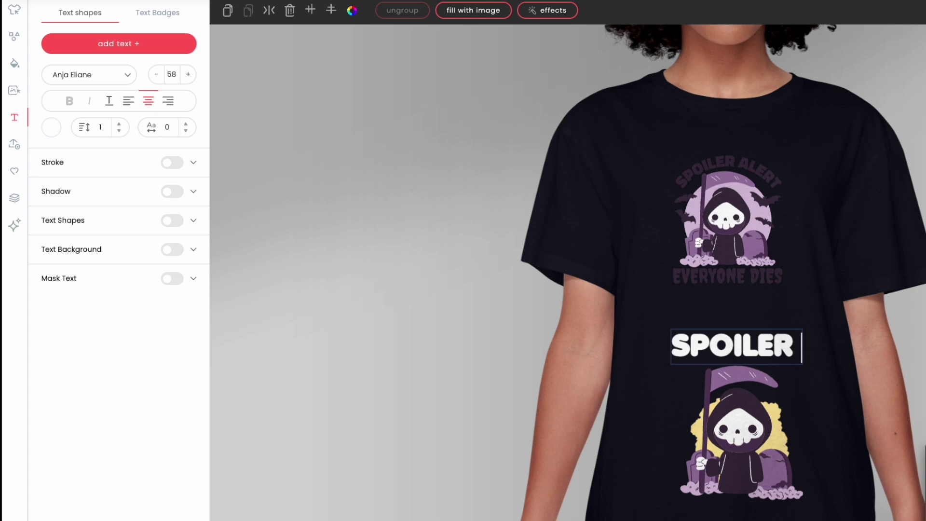
type("T")
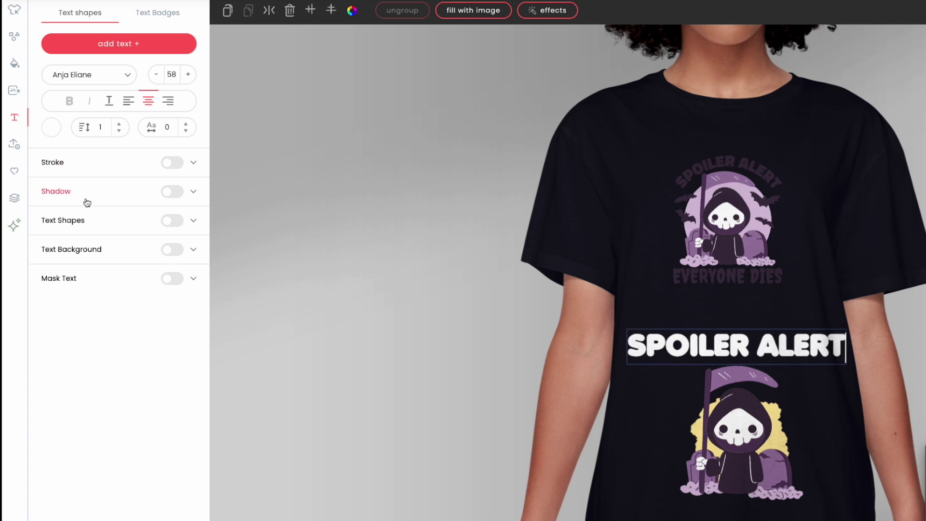
- Bend the white SPOILER ALERT text into a strong upward arch and shrink it to fit over the lower reaper's scythe
left_click(63, 225)
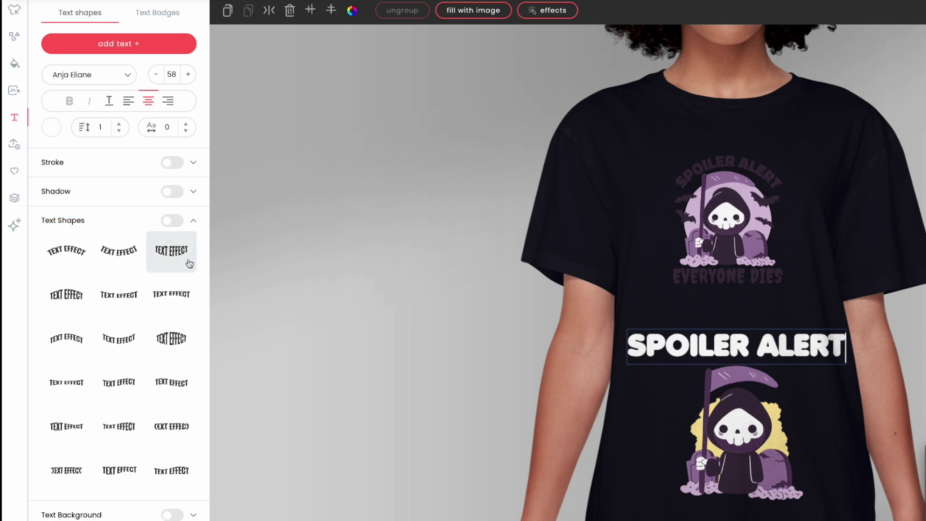
left_click(63, 252)
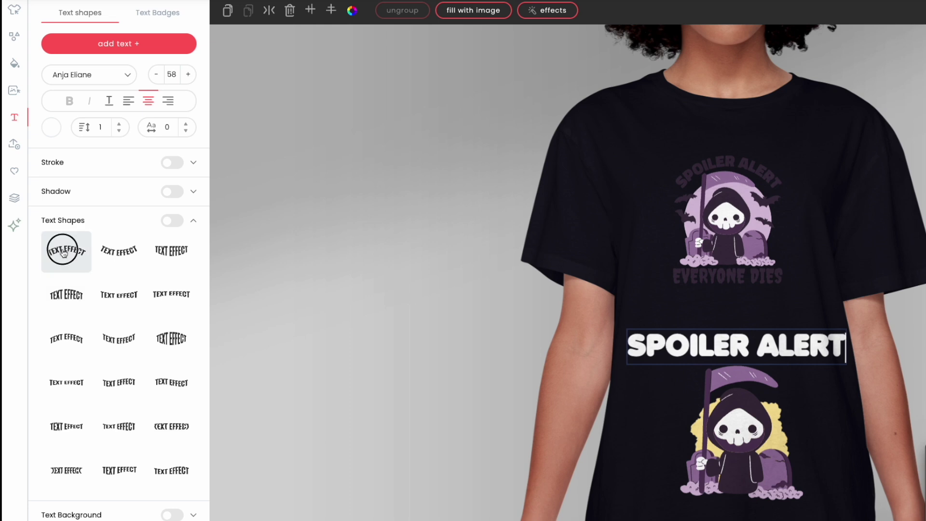
left_click_drag(856, 375, 807, 364)
left_click_drag(134, 243, 188, 243)
left_click_drag(791, 342, 794, 365)
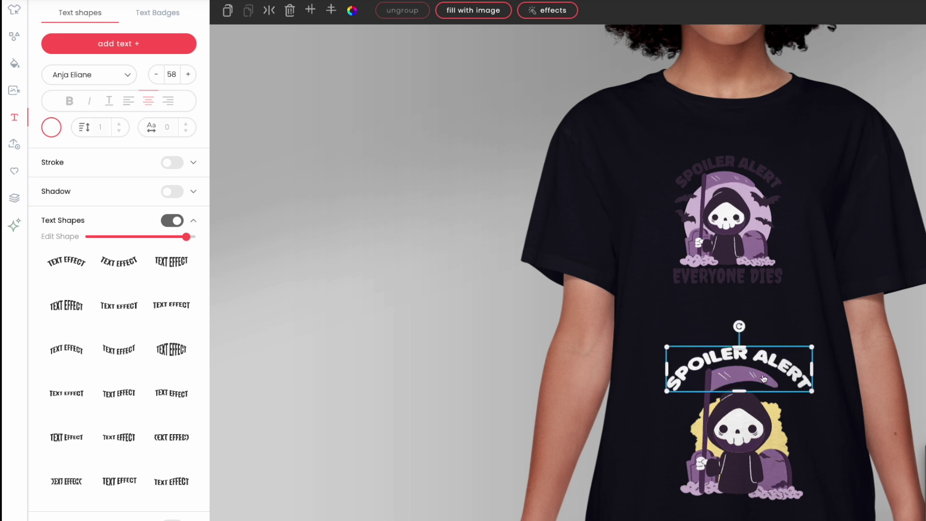
- Reduce the arch setting of the white SPOILER ALERT text and refit its size and position around the scythe
left_click_drag(812, 366, 798, 366)
left_click_drag(191, 242, 170, 239)
left_click_drag(794, 350, 813, 341)
left_click_drag(761, 355, 760, 357)
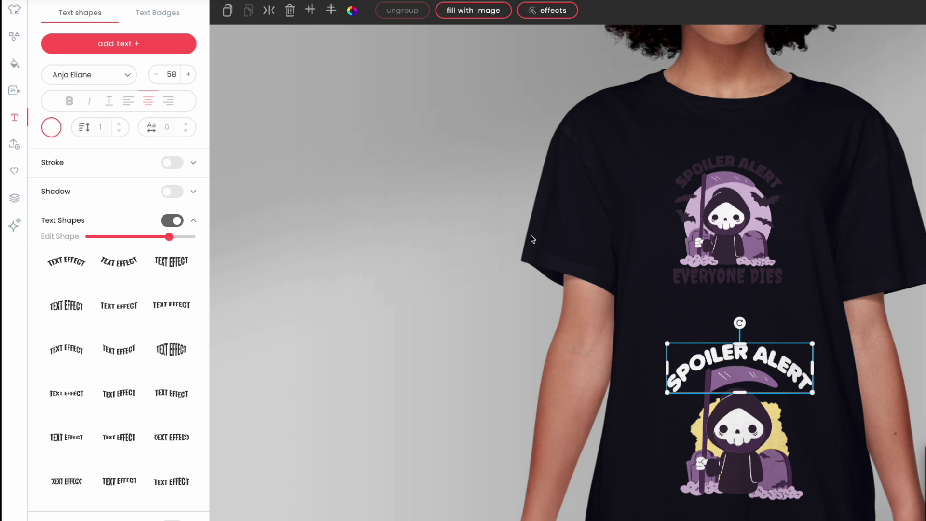
- Add a second text element, place it between the two designs, and color it white
left_click(119, 52)
left_click_drag(727, 197, 720, 326)
left_click(51, 128)
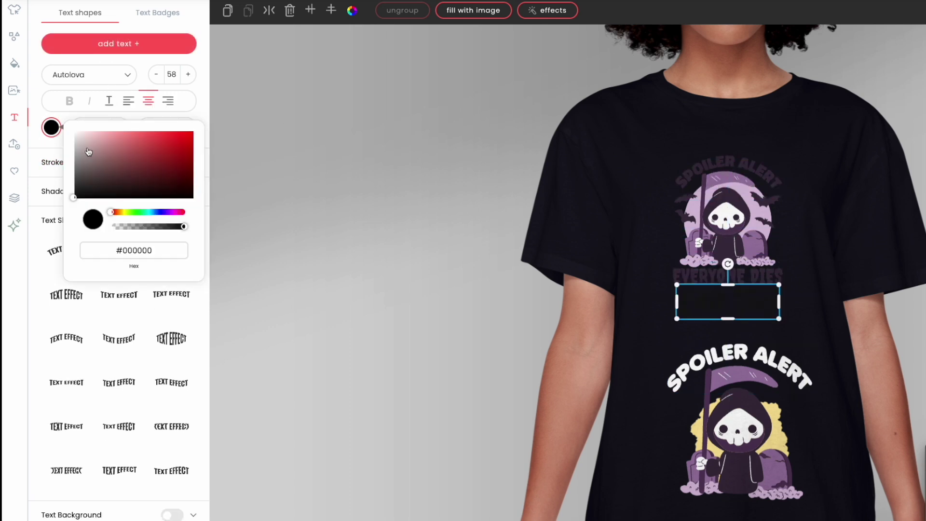
left_click_drag(88, 151, 29, 109)
- Set the second text element's font to Creepster
left_click(85, 79)
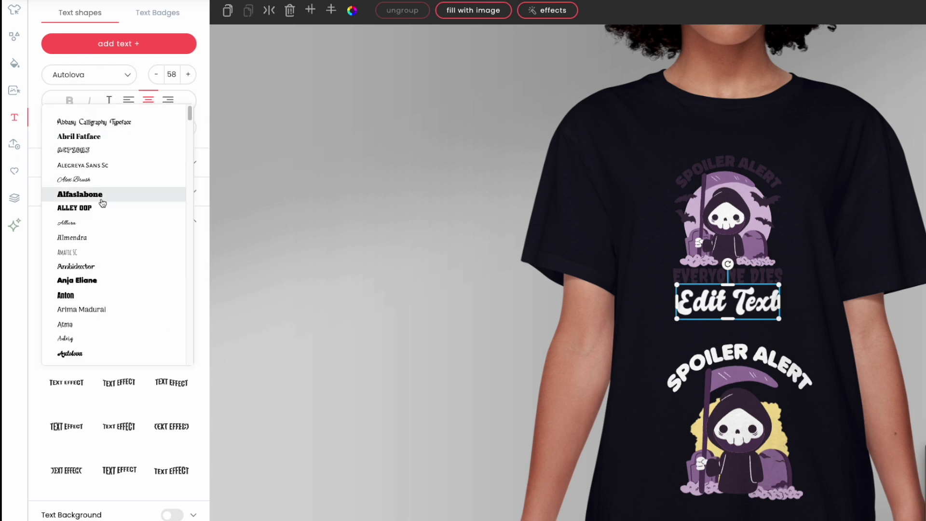
scroll(99, 227, "down", 5)
scroll(131, 289, "down", 10)
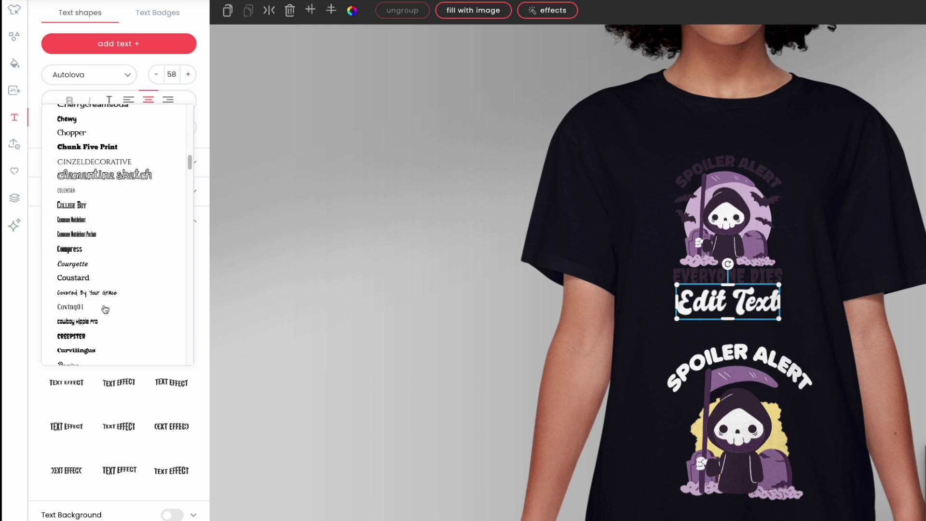
scroll(105, 309, "up", 2)
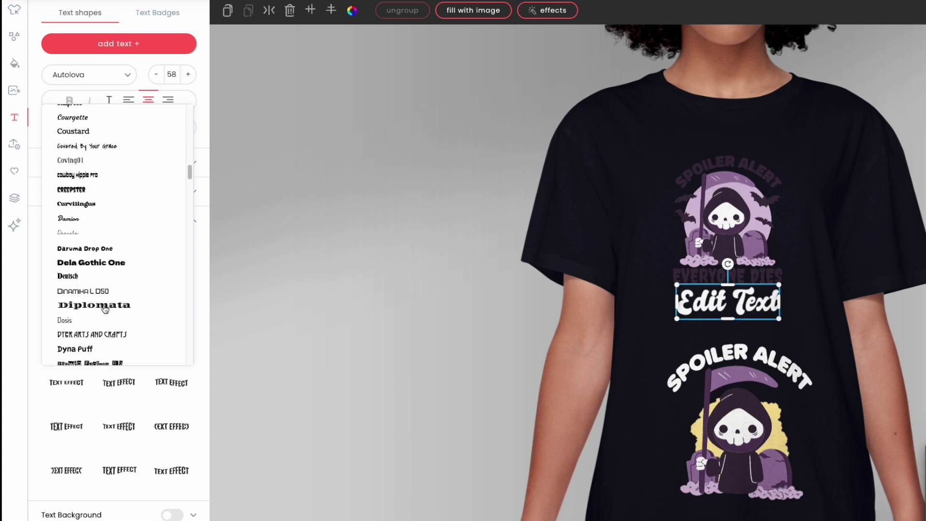
left_click(63, 191)
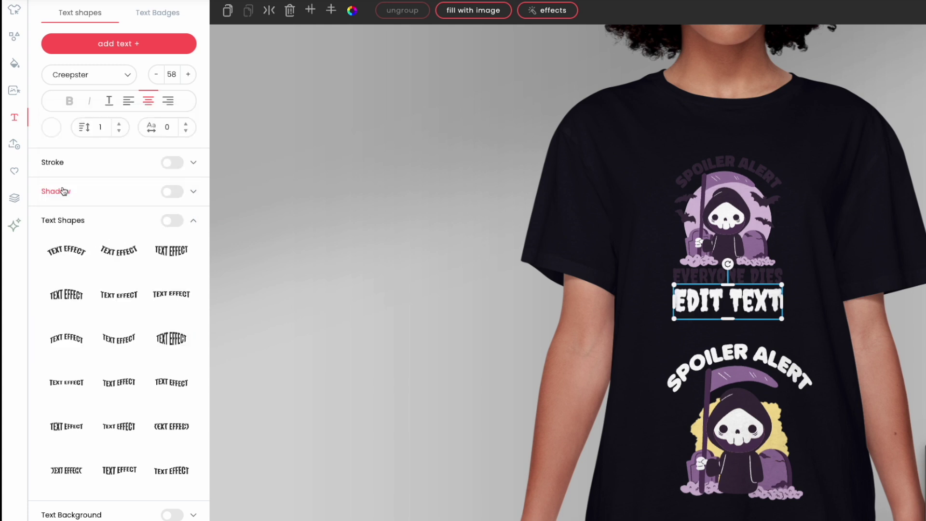
- Replace the second text element's placeholder wording with "EVERYONE DIES"
double_click(722, 305)
type("E")
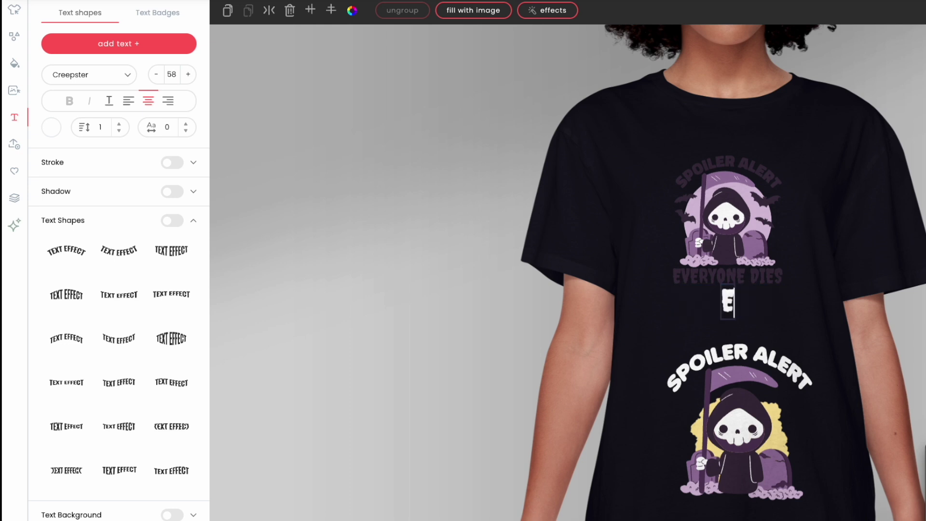
type("VERYONE DIES")
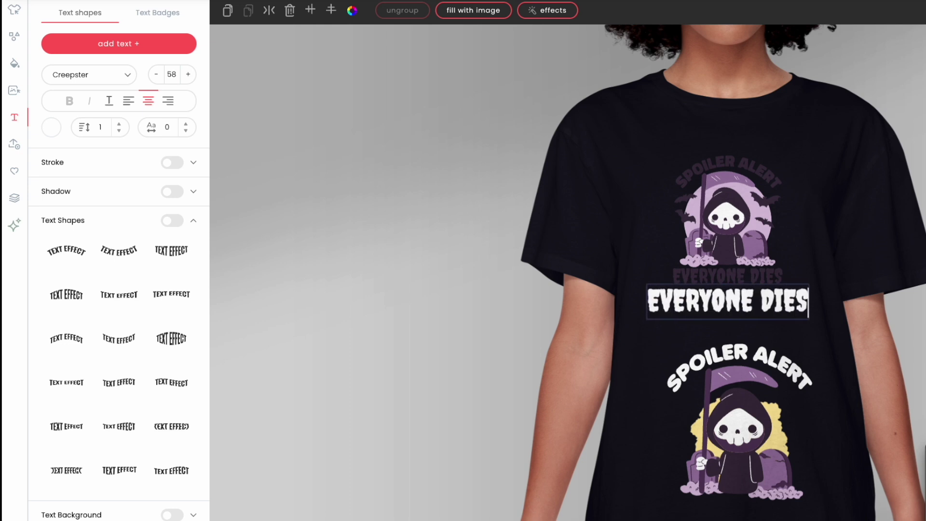
- Shrink the white EVERYONE DIES text and center it beneath the lower reaper, matching the width of the arched text
left_click(857, 208)
left_click(805, 298)
left_click_drag(810, 299, 754, 510)
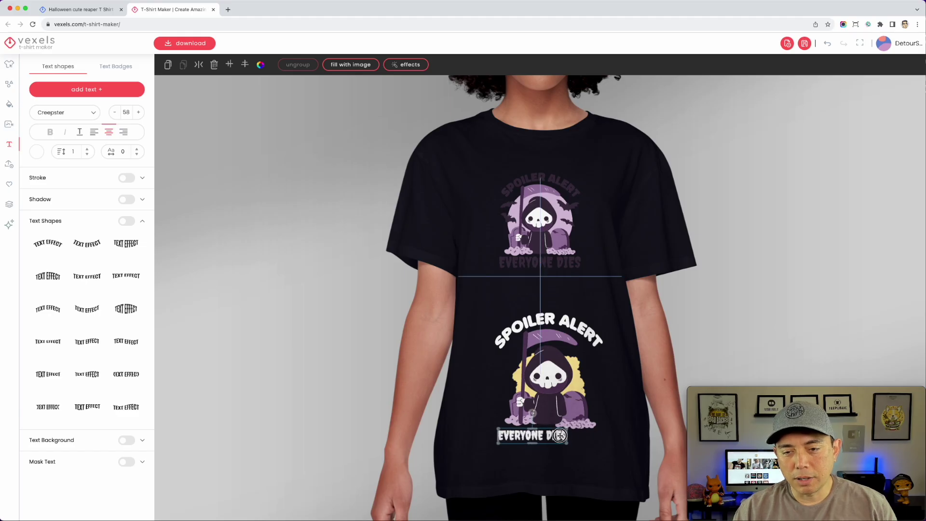
left_click_drag(560, 435, 581, 445)
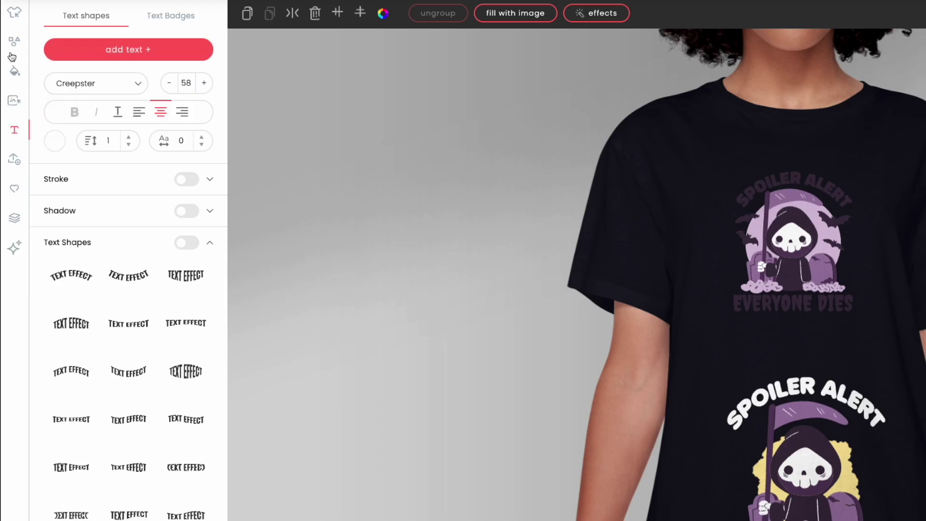
- Search the graphics for "BATS", add the black bat silhouette, and move it over the right side of the lower reaper
left_click(15, 43)
left_click(75, 15)
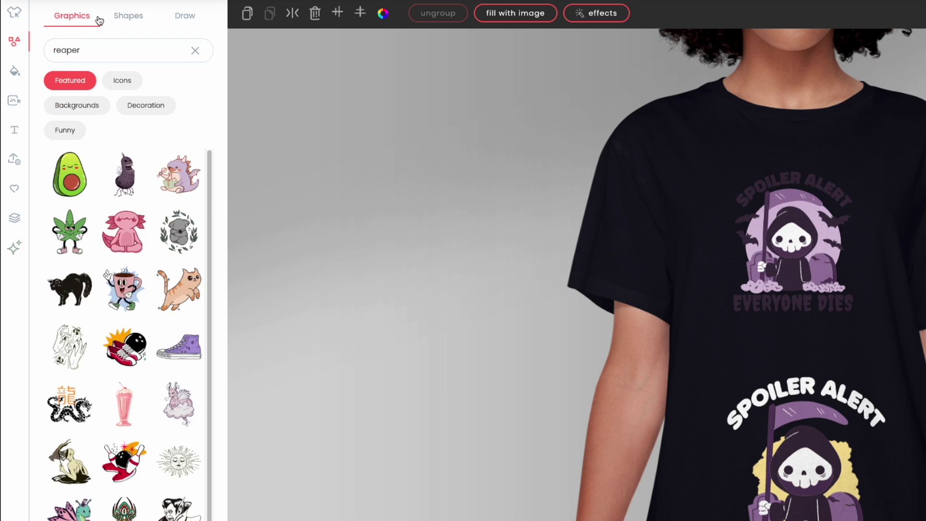
double_click(85, 49)
type("BATS")
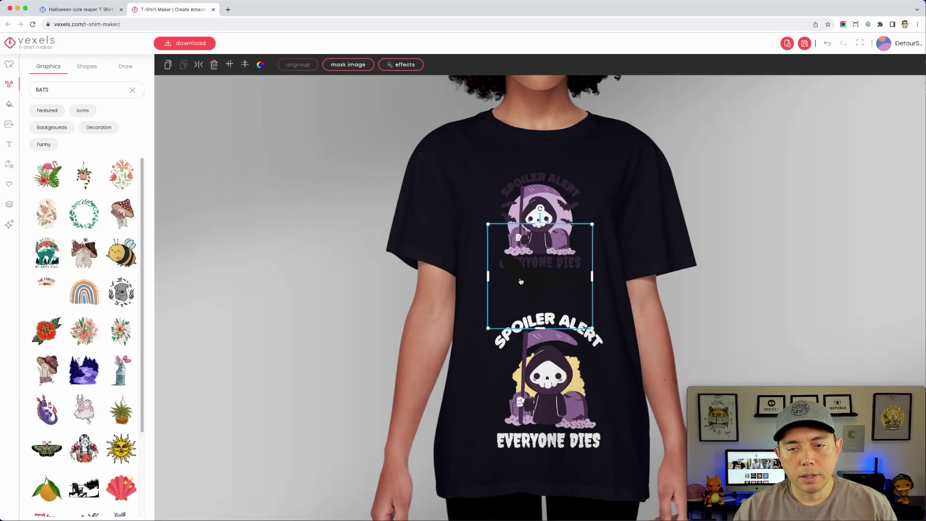
left_click_drag(547, 282, 596, 372)
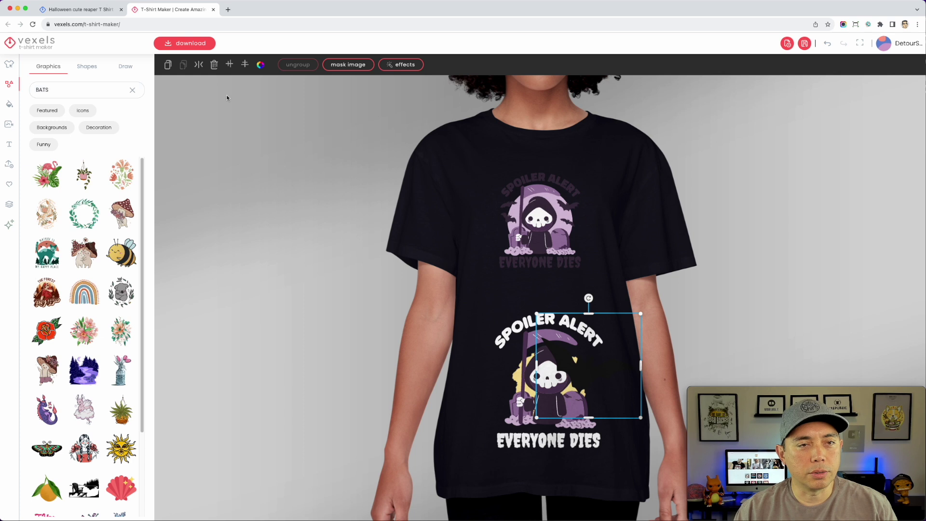
- Recolor the bat white (#FFFFFF) and shrink it to a small size beside the lower reaper's head
double_click(589, 368)
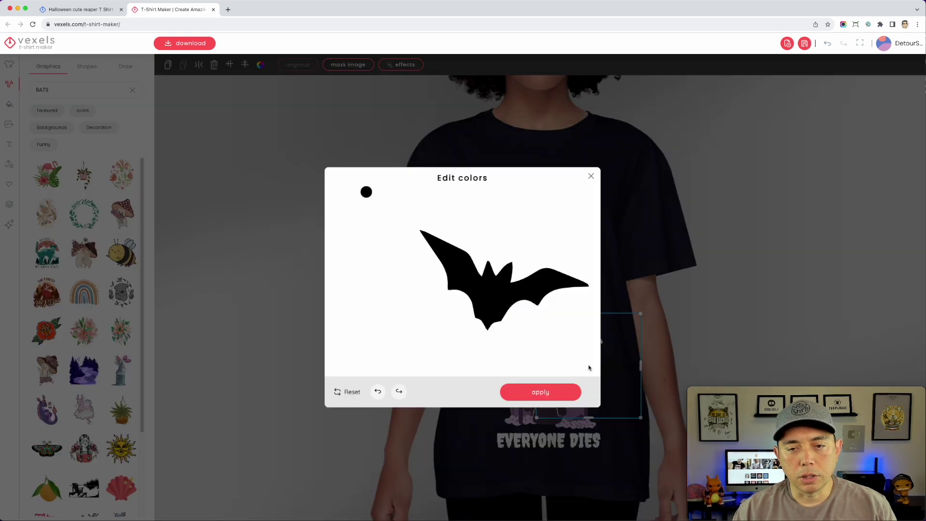
left_click(366, 193)
left_click(365, 206)
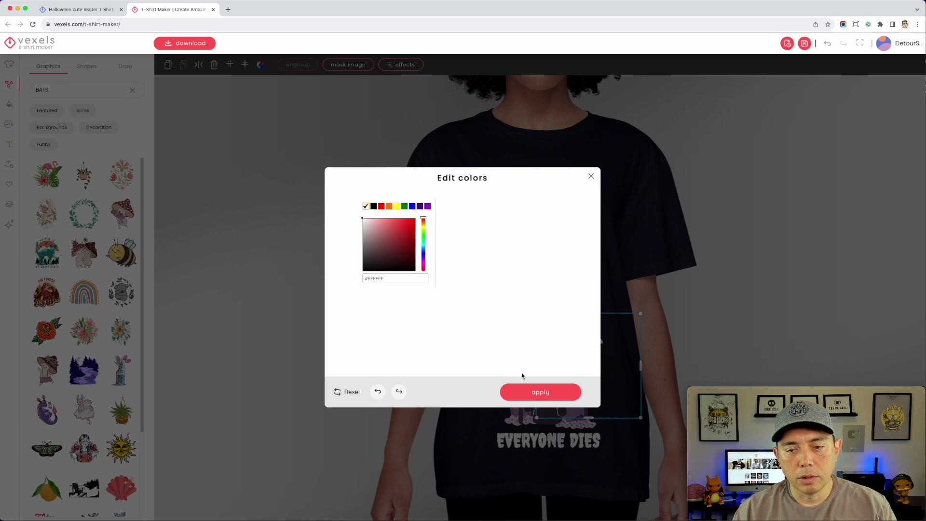
left_click(534, 392)
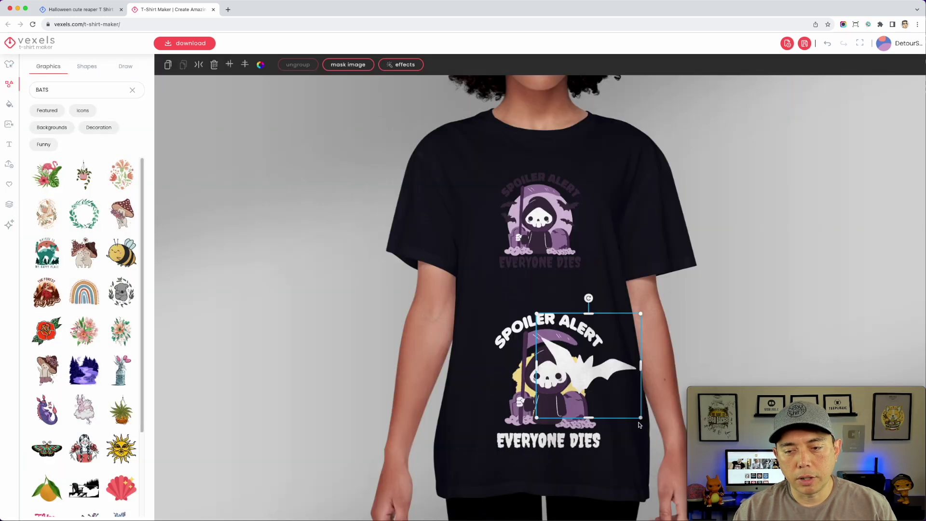
left_click_drag(641, 419, 610, 381)
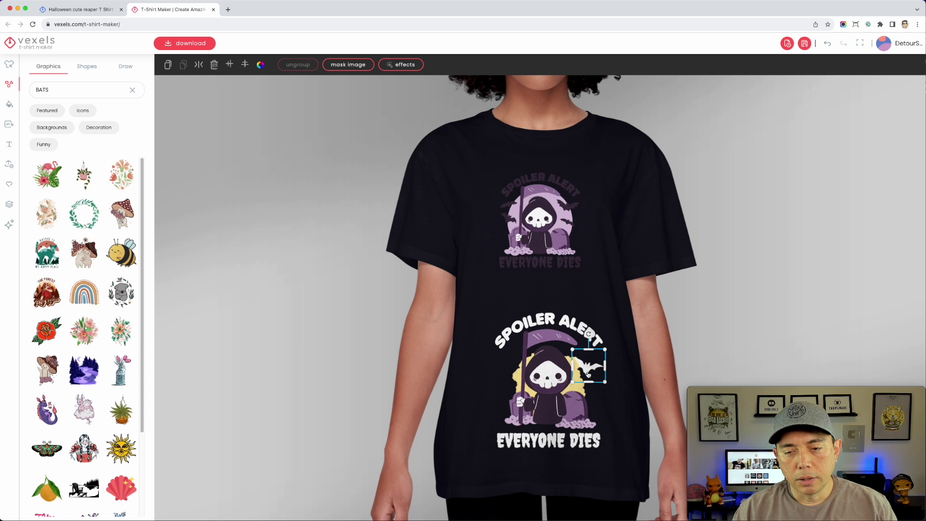
- Search the graphics for "STARS" and add the trio of hand-drawn stars to the shirt
left_click(589, 368)
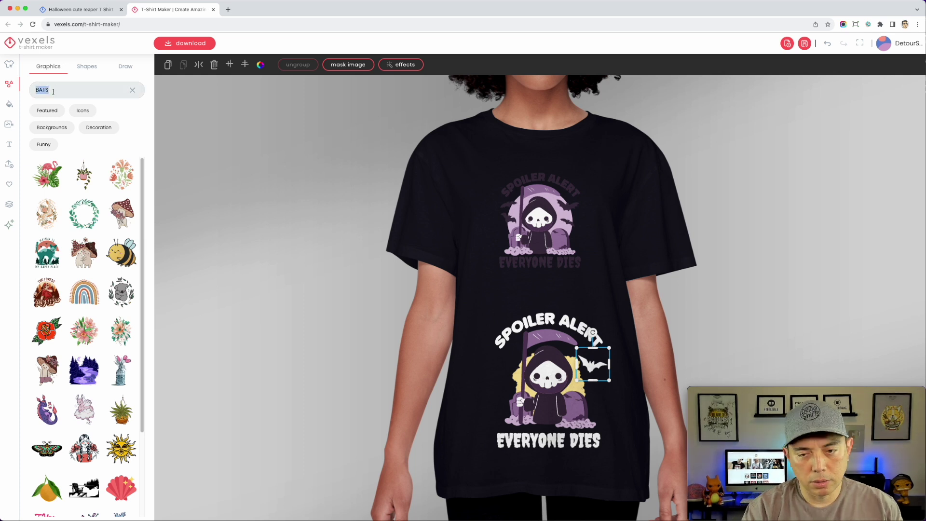
type("STARS")
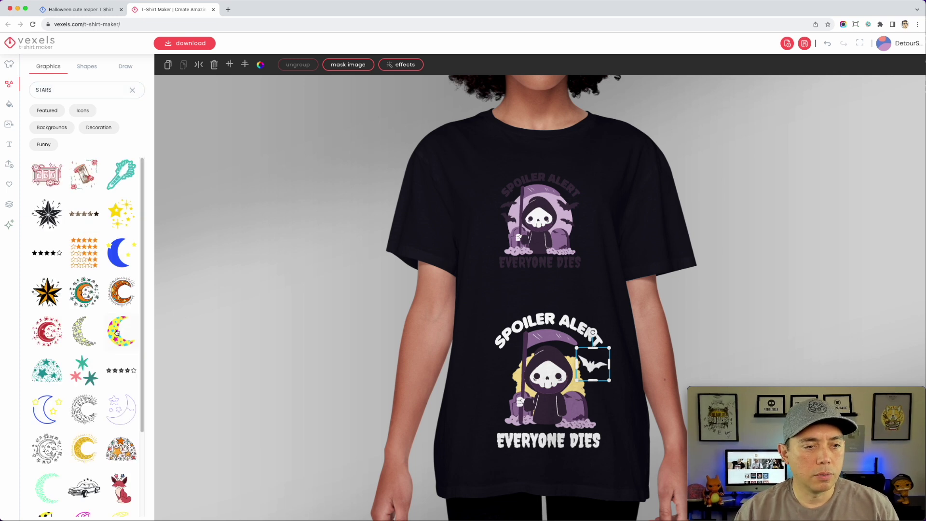
scroll(81, 369, "down", 1)
left_click(81, 364)
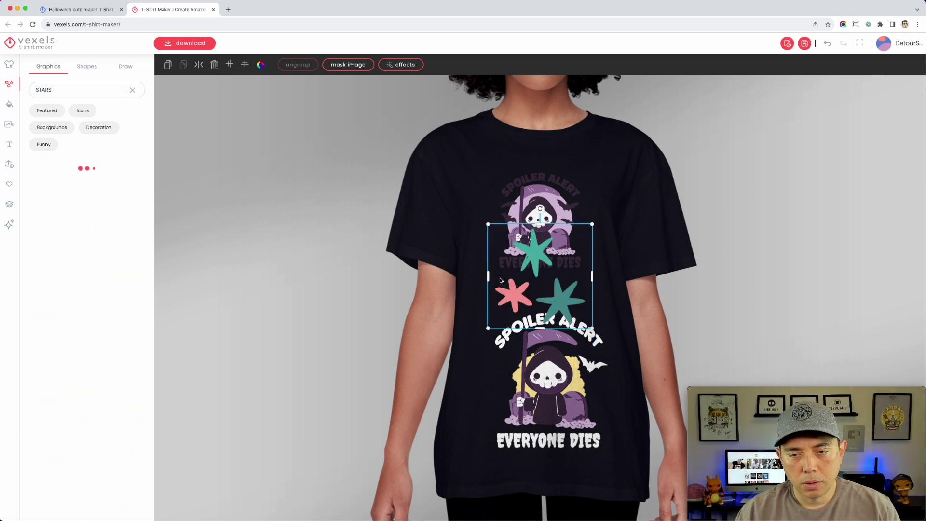
- Recolor all three hand-drawn stars and their black details white (#FFFFFF)
double_click(525, 254)
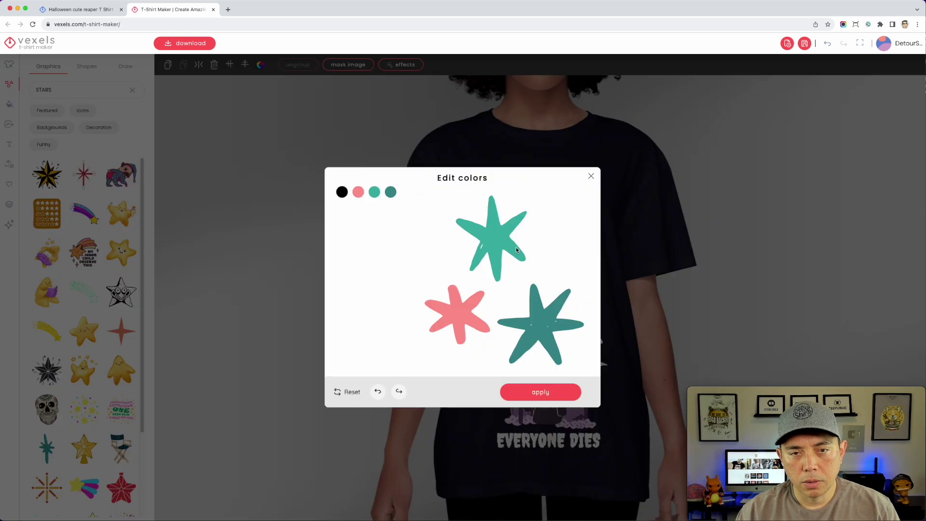
left_click(342, 192)
left_click(340, 207)
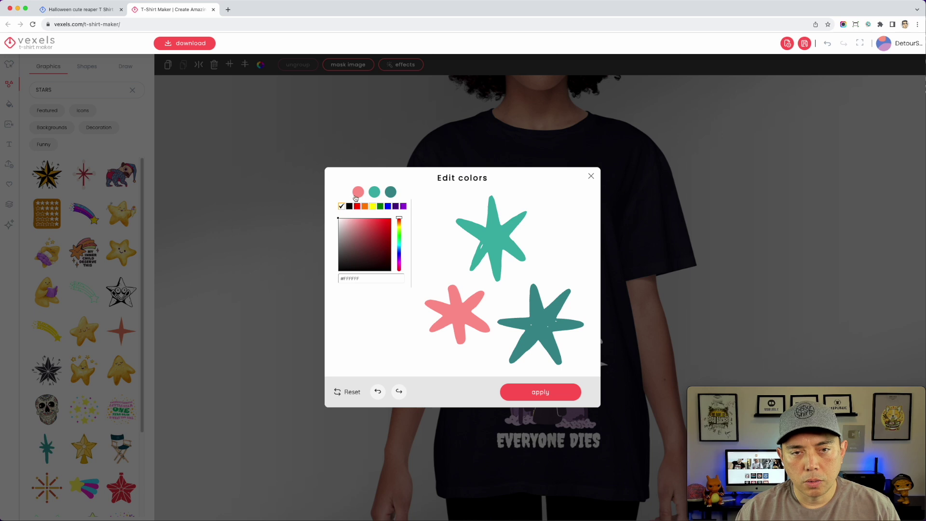
left_click(357, 206)
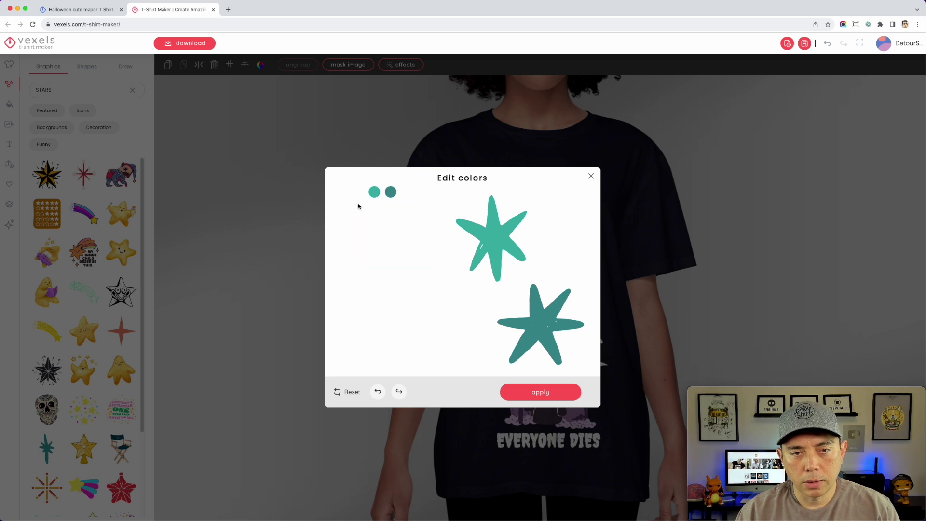
left_click(375, 206)
left_click(391, 192)
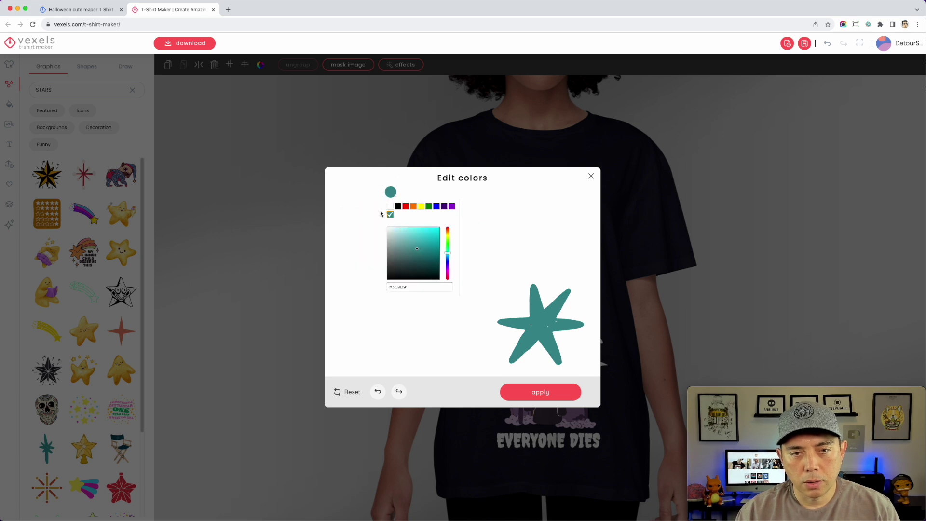
left_click(390, 206)
left_click(546, 393)
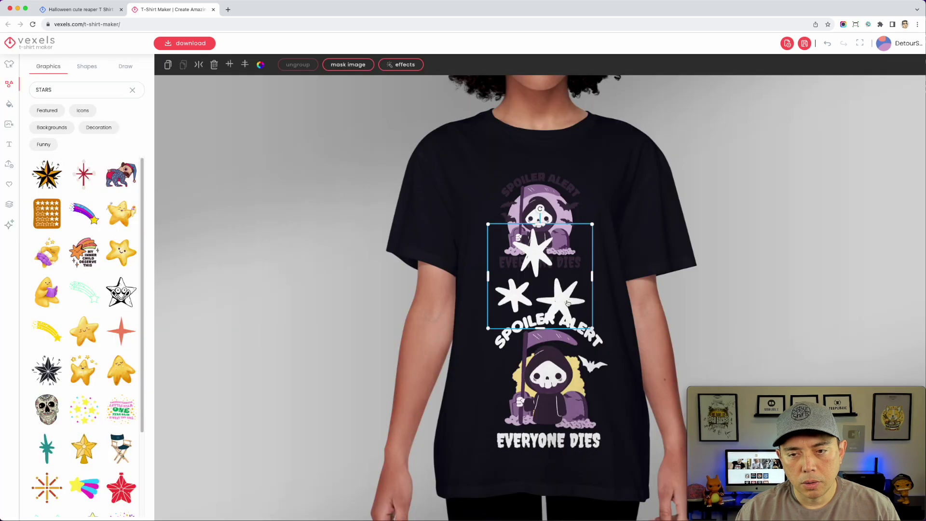
- Shrink the white star trio, place it beside the lower reaper's scythe handle, and delete the white bat
left_click_drag(593, 328, 513, 371)
left_click(619, 332)
left_click(598, 369)
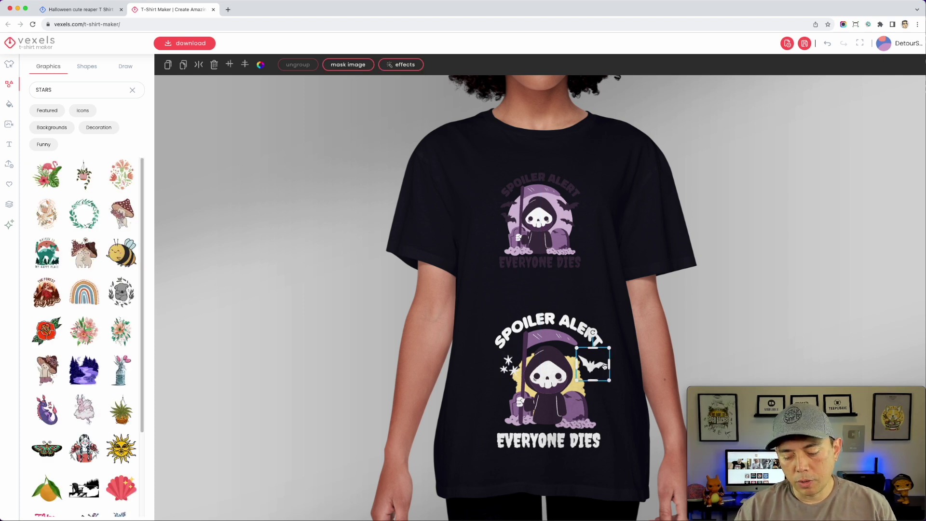
key("Delete")
- Move the lower reaper aside, enlarge the yellow background shape behind the tombstones, and place the reaper back over it
left_click(577, 374)
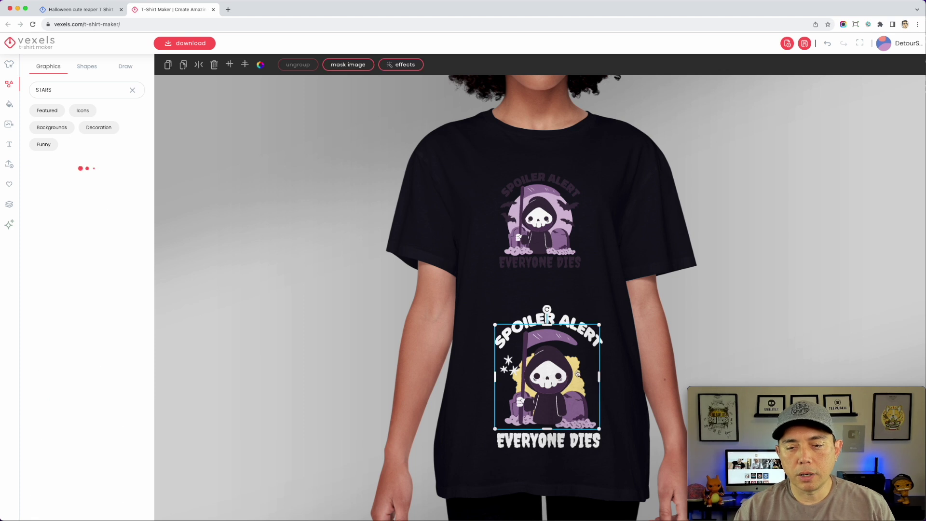
left_click_drag(577, 374, 552, 322)
left_click(552, 401)
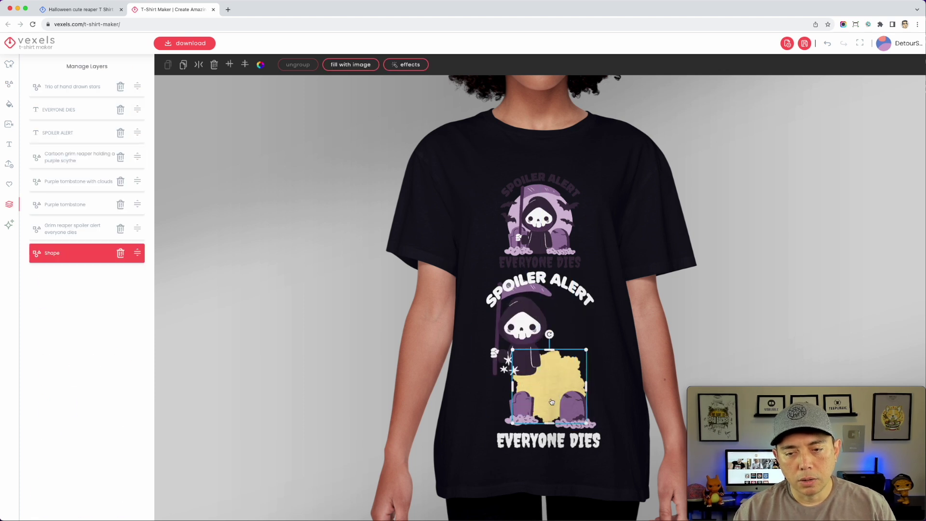
mouse_move(586, 349)
left_mouse_down()
mouse_move(608, 335)
mouse_move(599, 337)
left_mouse_up()
left_click(530, 325)
left_click_drag(530, 325, 558, 379)
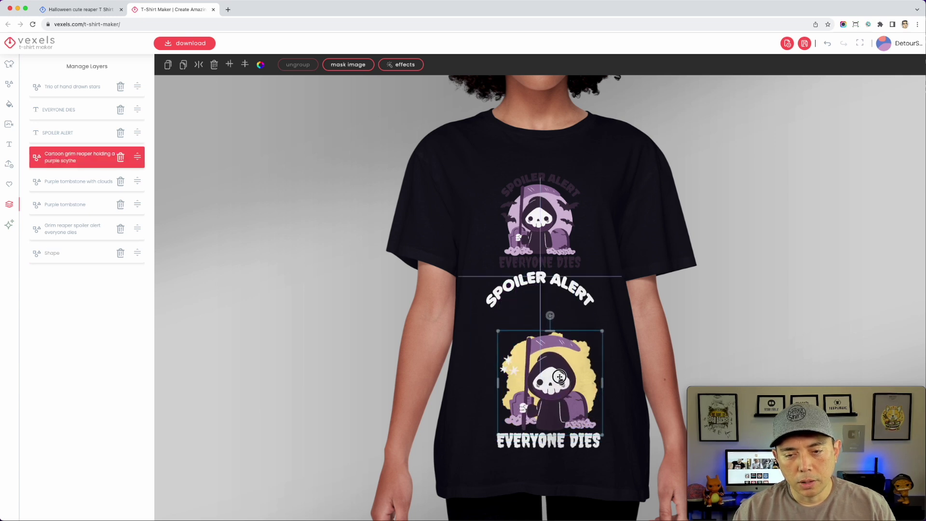
- Recolor the lower reaper's purple scythe blade white
double_click(558, 379)
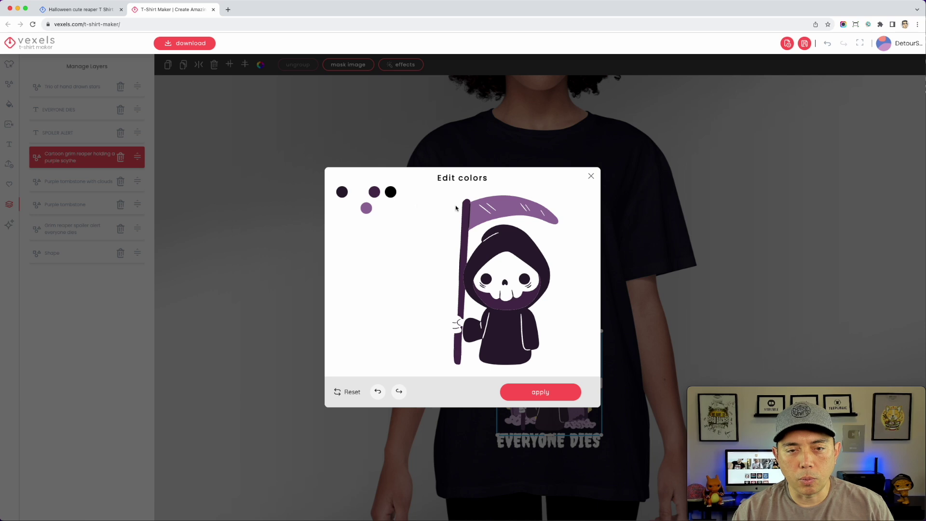
left_click(367, 209)
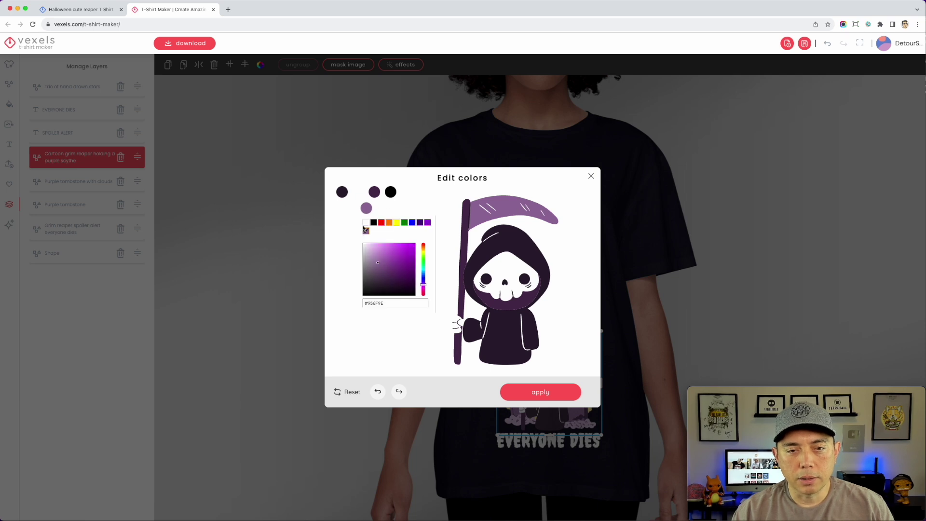
left_click(366, 222)
left_click(540, 392)
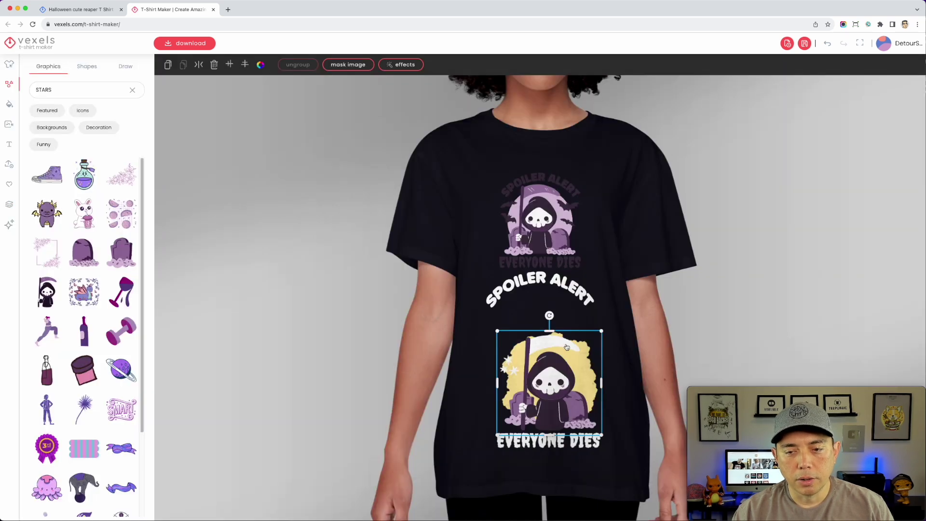
- Center the arched SPOILER ALERT text directly above the lower reaper and delete the original reference design on the chest
left_click_drag(566, 281, 569, 323)
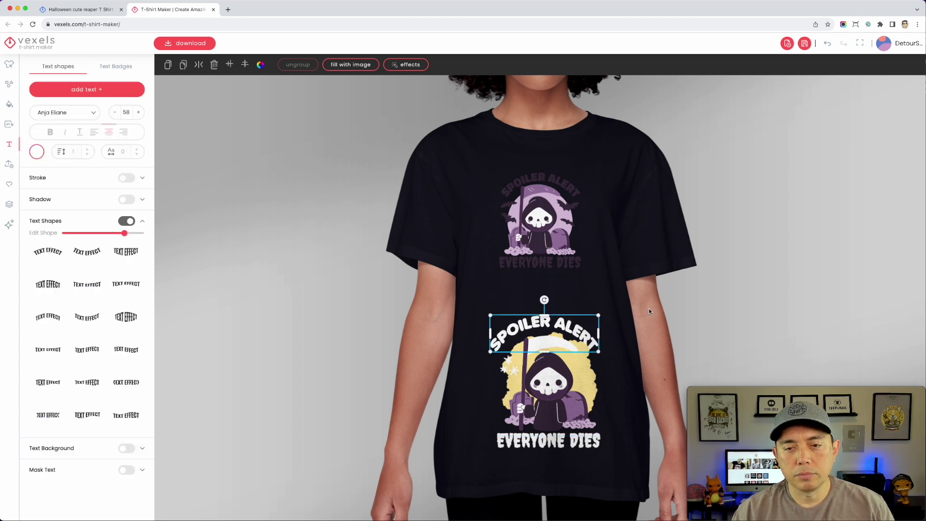
left_click(564, 234)
key("Delete")
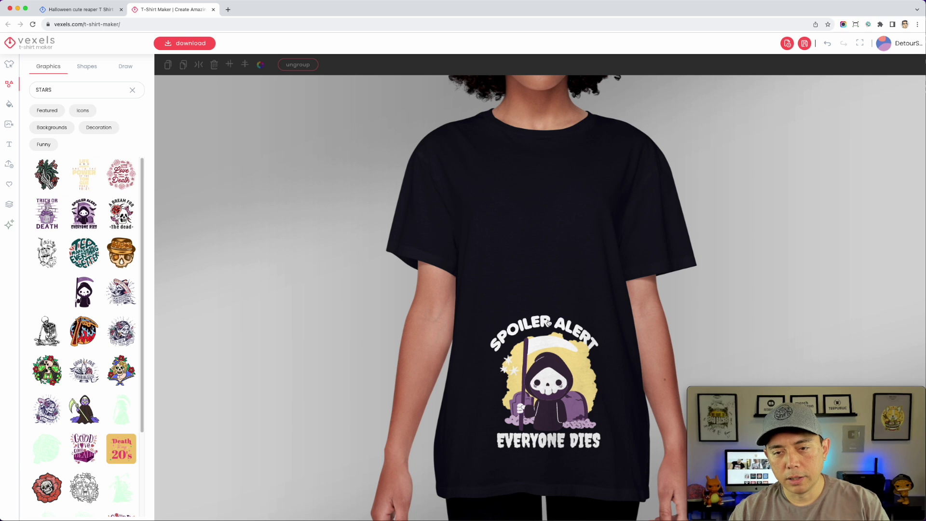
left_click(550, 322)
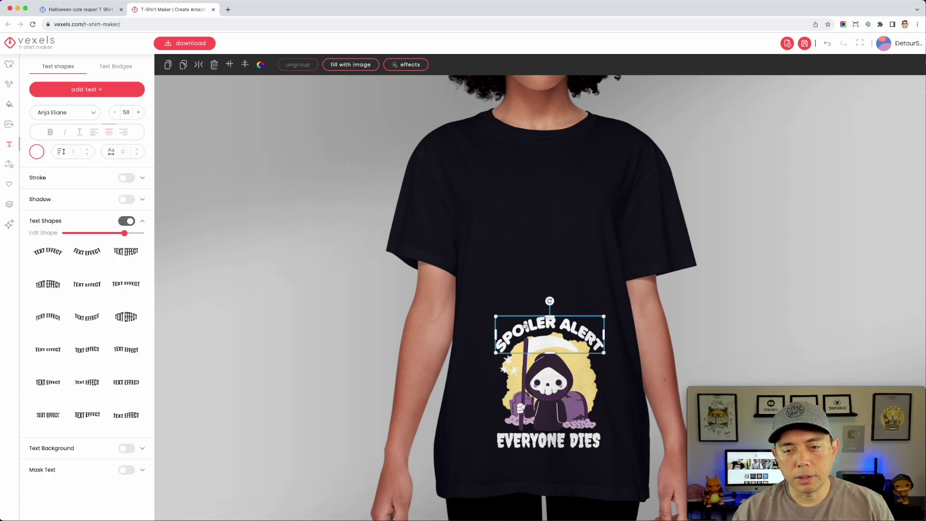
- Select all elements of the rebuilt reaper design, move them up to the center of the chest, and enlarge them together
left_click(572, 376, "shift")
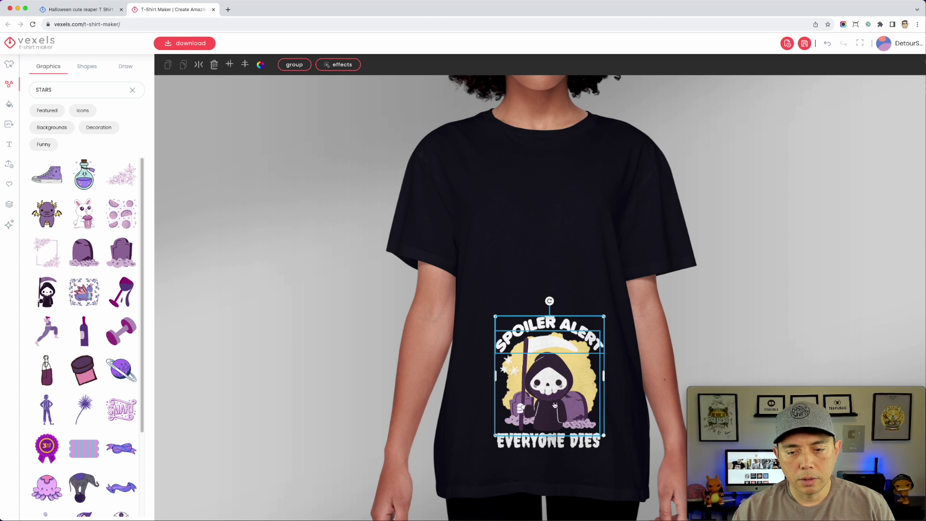
left_click(589, 446)
left_click_drag(716, 256, 465, 446)
left_click_drag(538, 387, 520, 255)
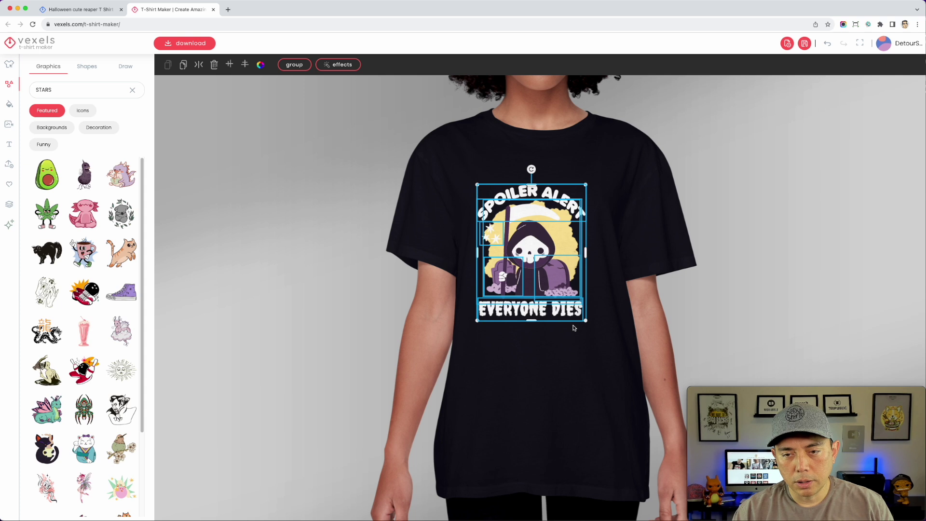
left_click_drag(586, 322, 607, 348)
left_click_drag(513, 225, 512, 234)
left_click(677, 190)
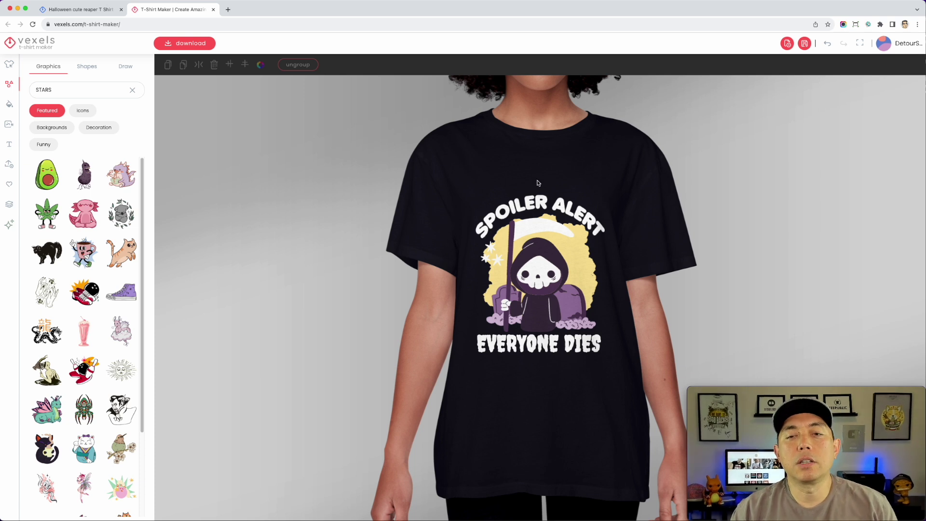
left_click(540, 200)
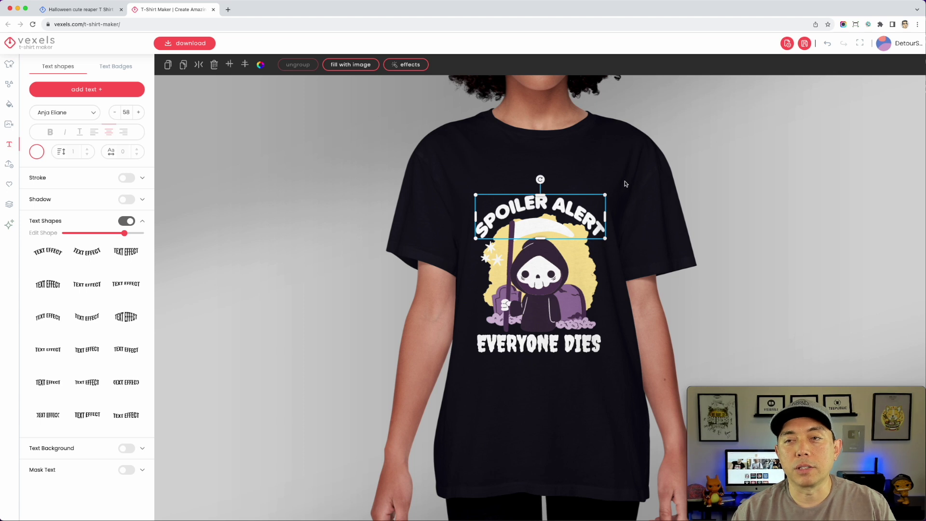
- Switch to the Vexels design search page and start the AI Quote Generator
left_click(91, 13)
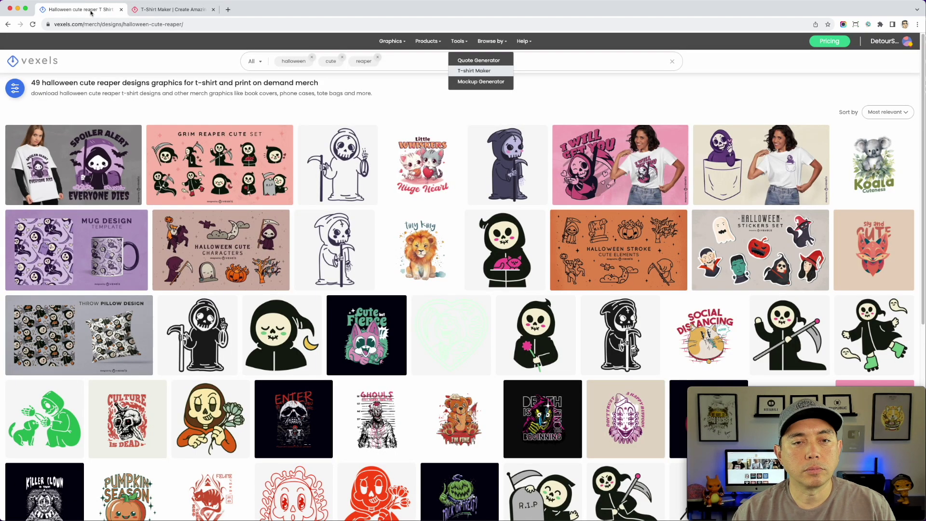
mouse_move(462, 44)
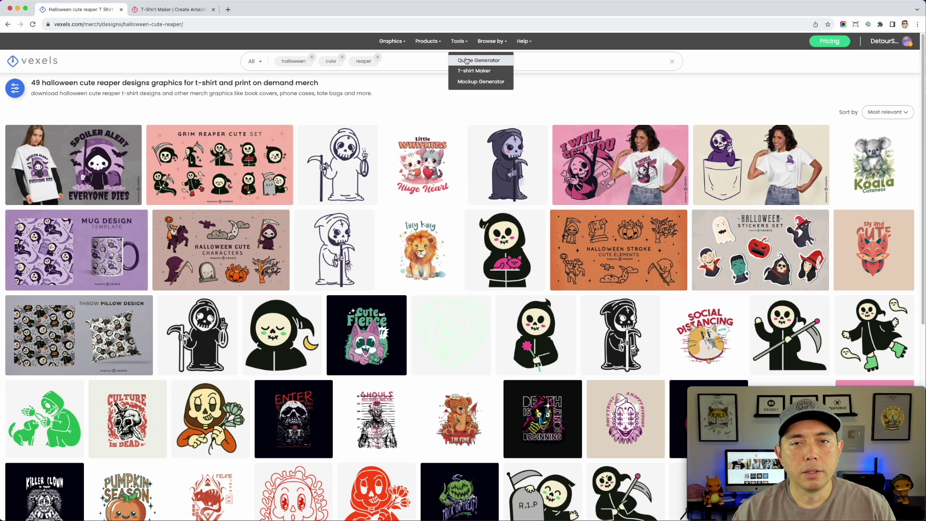
left_click(465, 60)
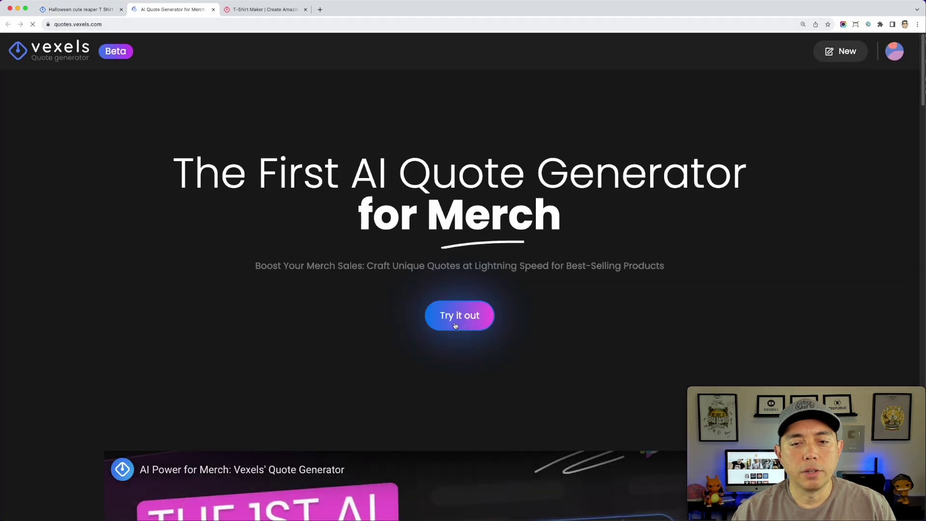
left_click(458, 322)
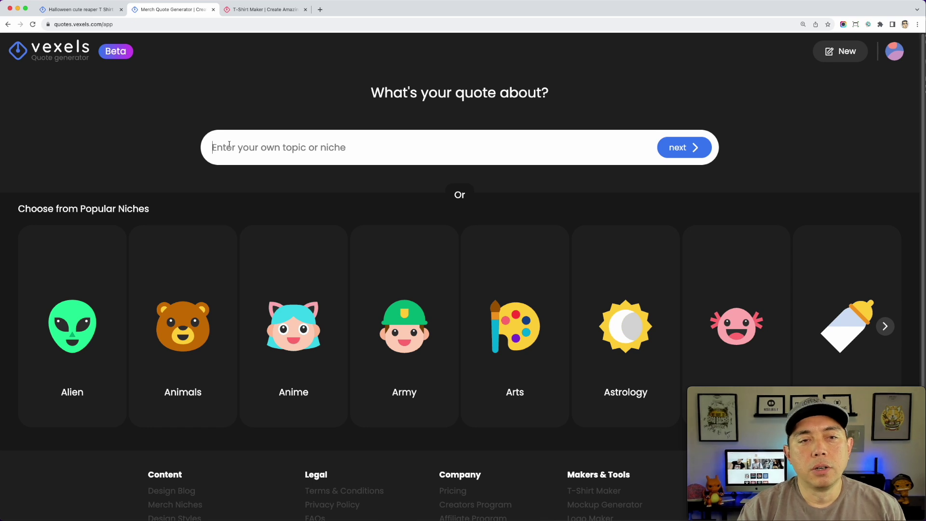
- Generate quotes on the topic "GRIM REAPER" with the cynical mood
type("GRIM REAPER")
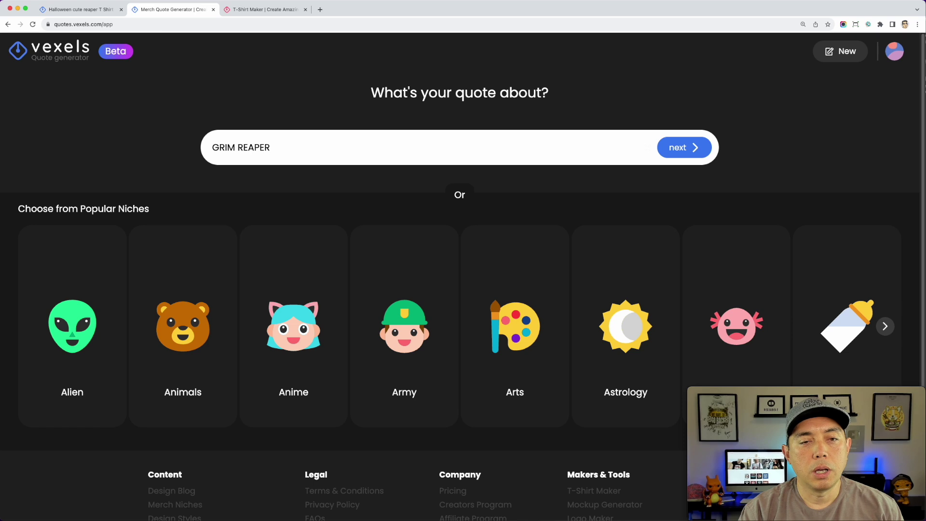
left_click(678, 147)
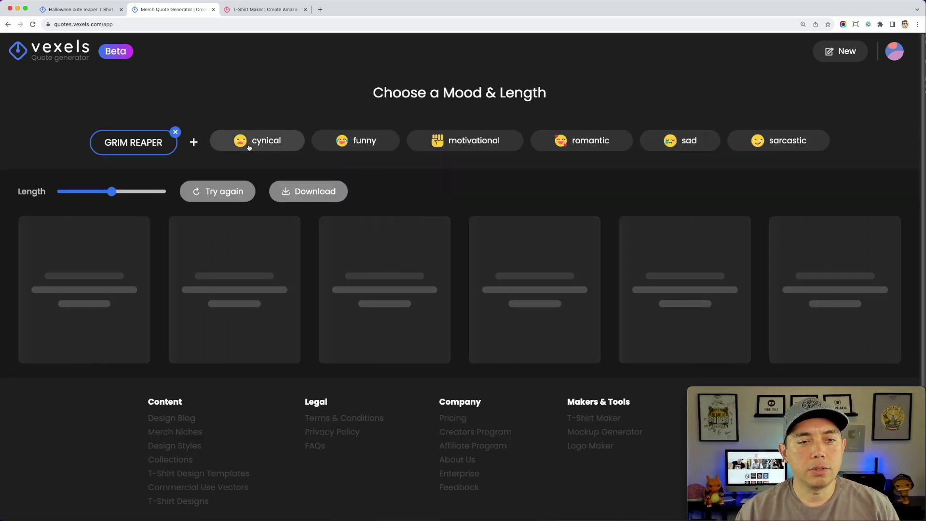
left_click(251, 145)
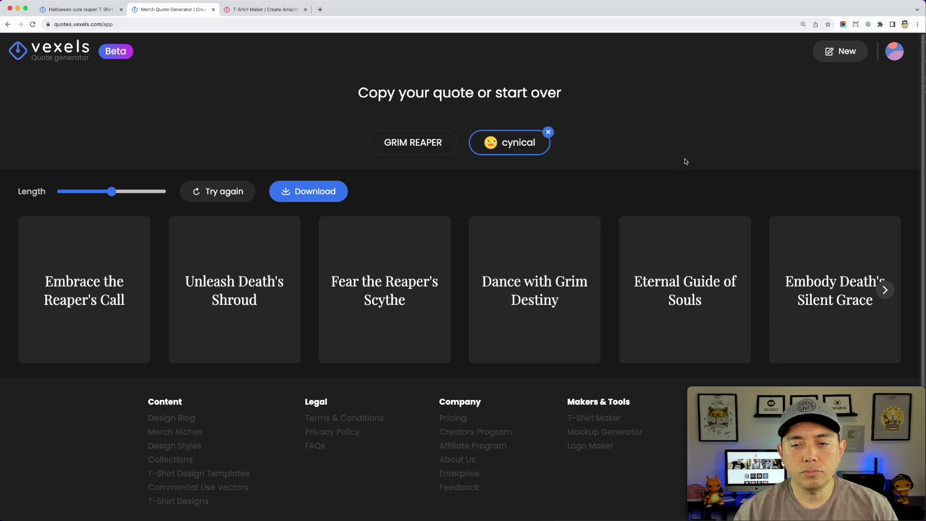
- Browse through the generated cynical Grim Reaper quotes to the end of the row
mouse_move(834, 285)
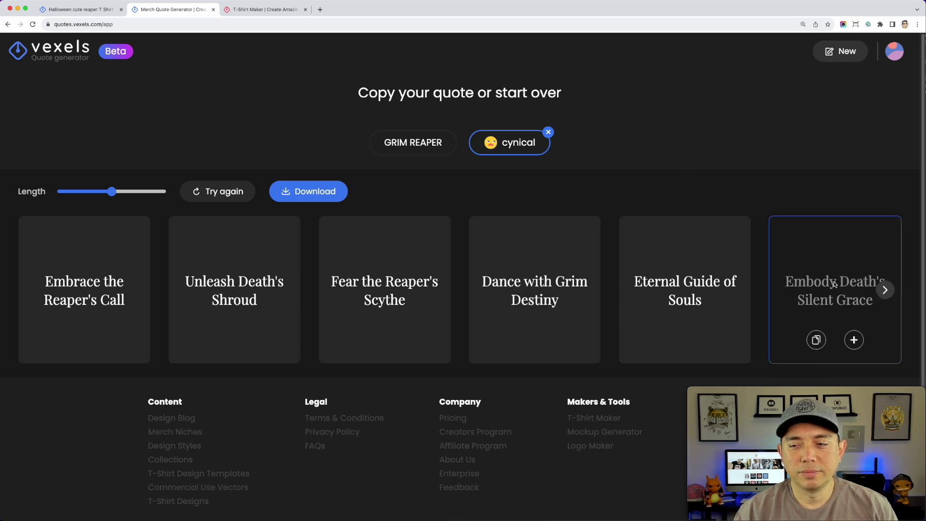
left_click(885, 290)
mouse_move(72, 288)
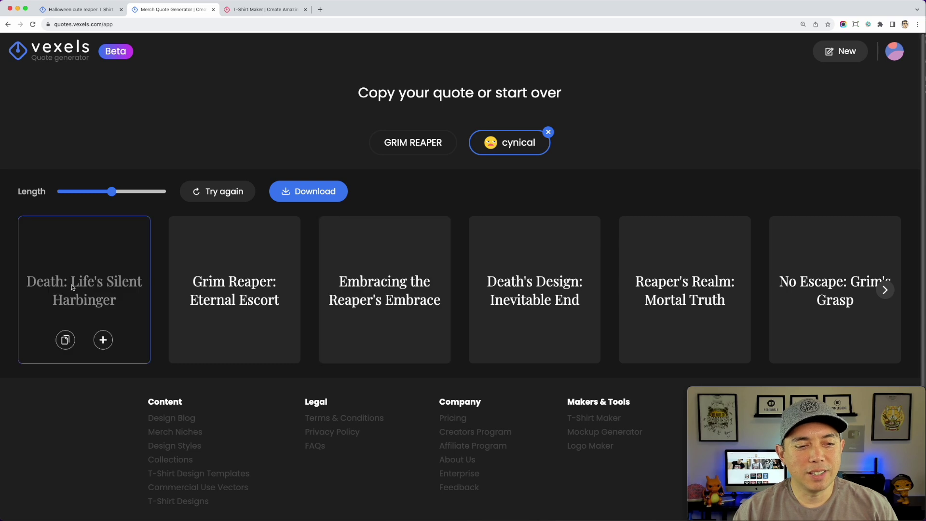
mouse_move(240, 293)
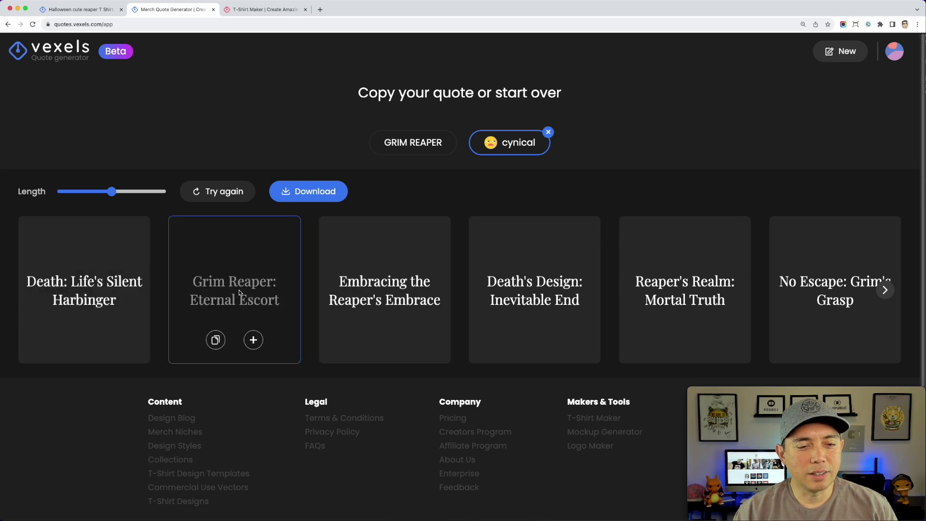
mouse_move(375, 296)
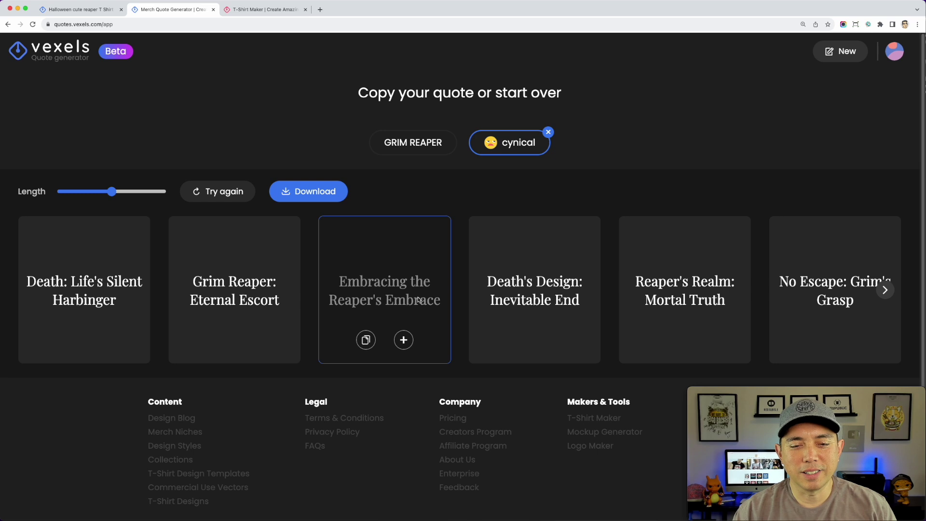
mouse_move(823, 296)
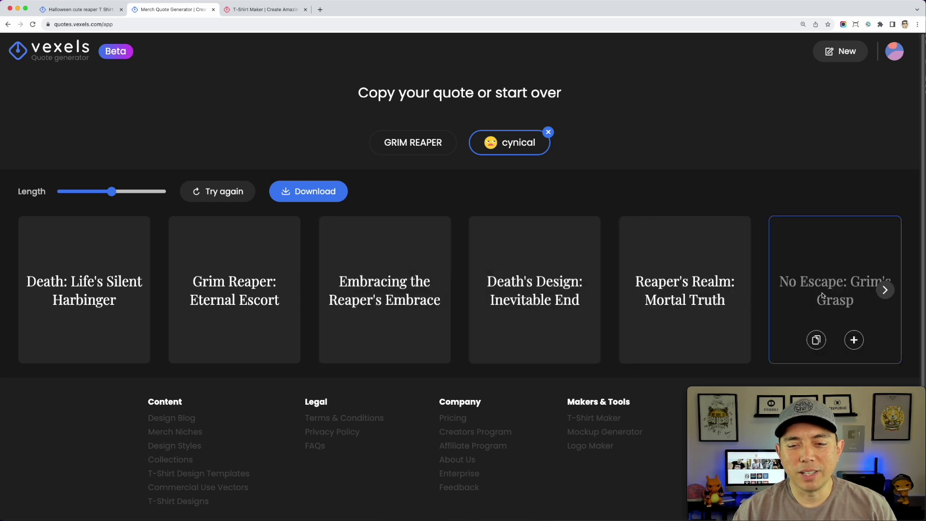
left_click(885, 290)
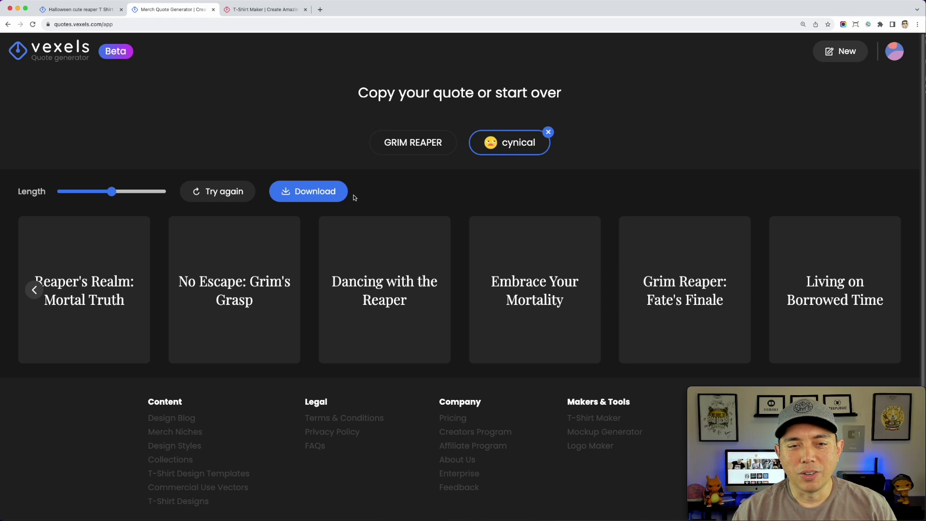
- Regenerate the GRIM REAPER quotes with the funny mood and review the sayings back to the start of the row
left_click(547, 132)
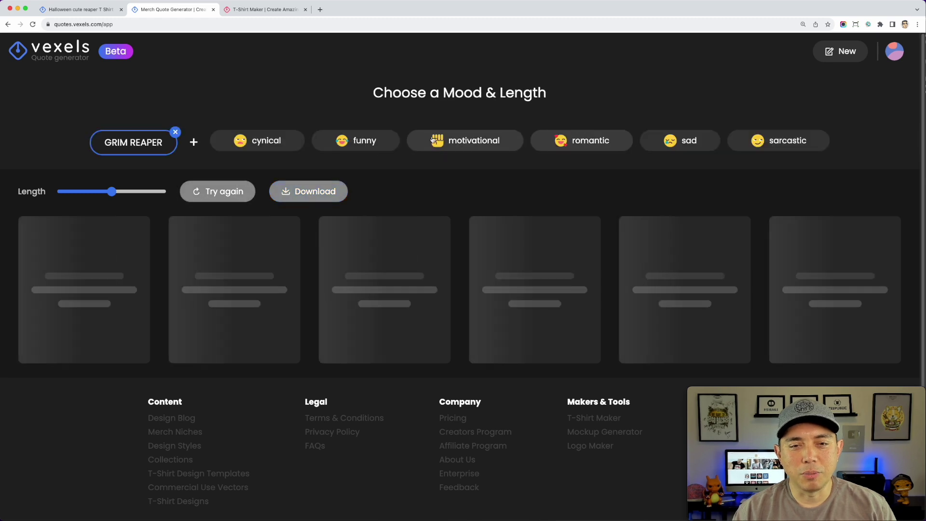
left_click(376, 139)
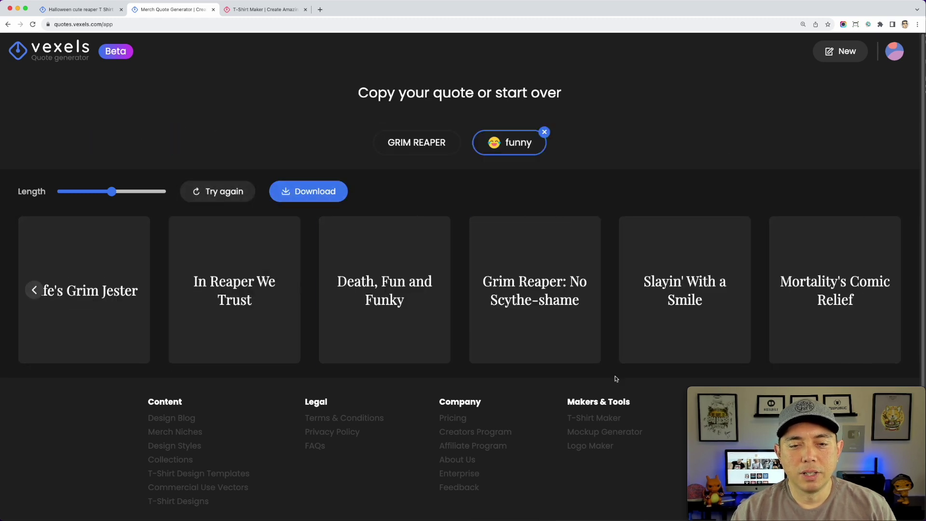
mouse_move(202, 344)
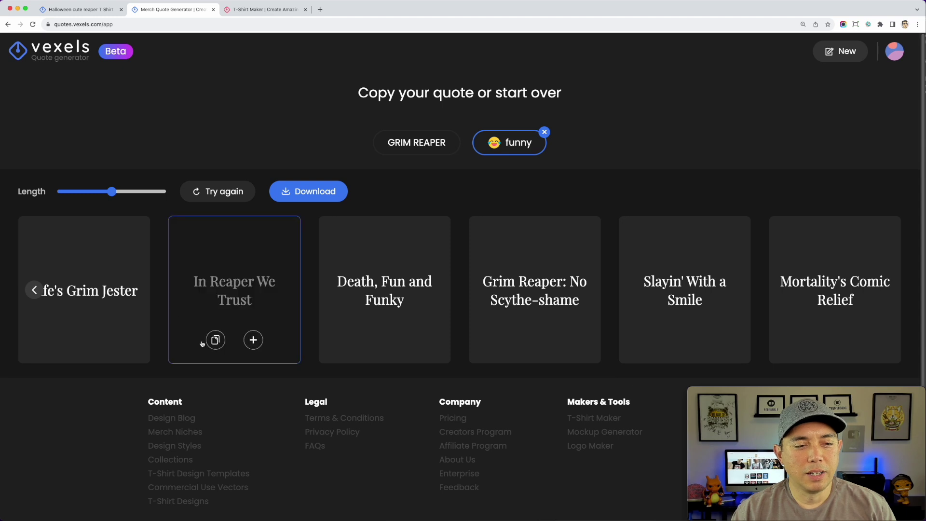
mouse_move(723, 303)
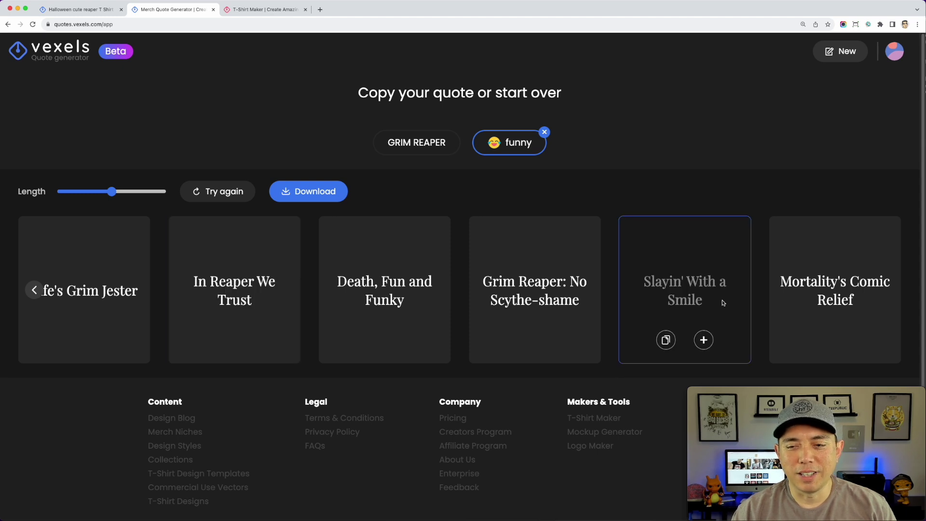
mouse_move(566, 313)
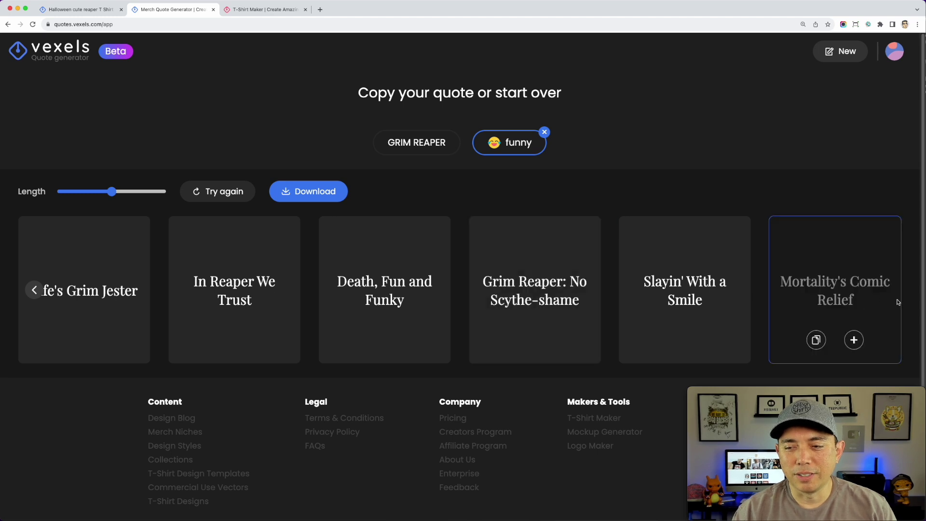
left_click(34, 290)
mouse_move(650, 314)
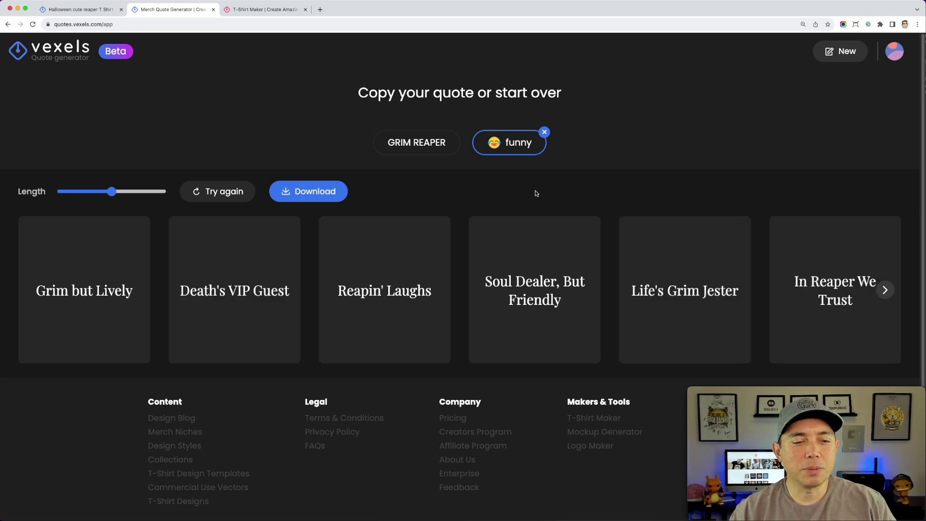
mouse_move(745, 303)
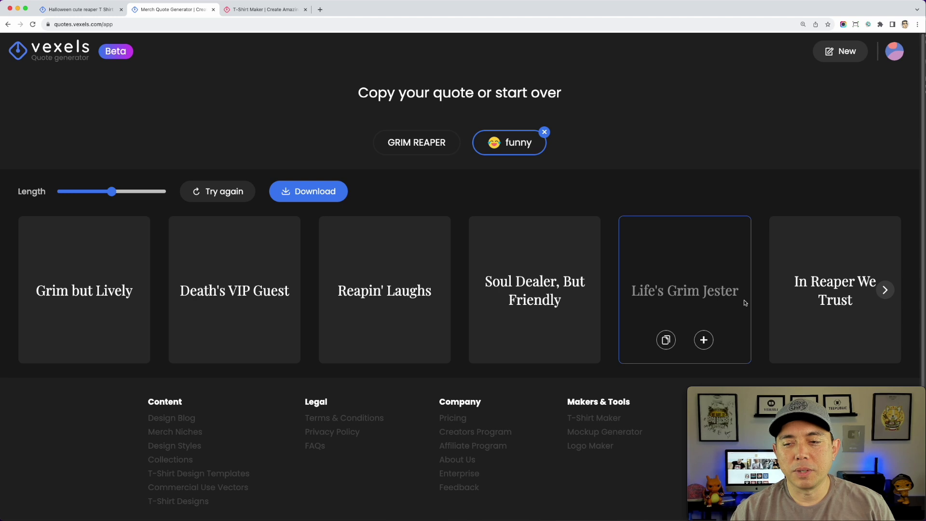
- Switch back to the T-Shirt Maker with the reaper design
left_click(266, 10)
double_click(578, 217)
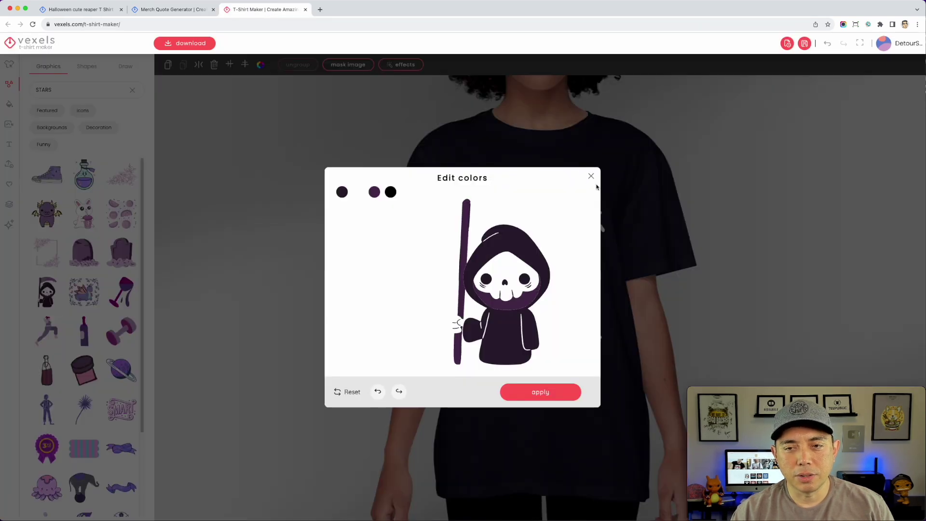
left_click(592, 176)
- Replace the SPOILER ALERT text above the reaper with "LIFE'S GRIM"
left_click_drag(577, 203, 569, 181)
double_click(570, 181)
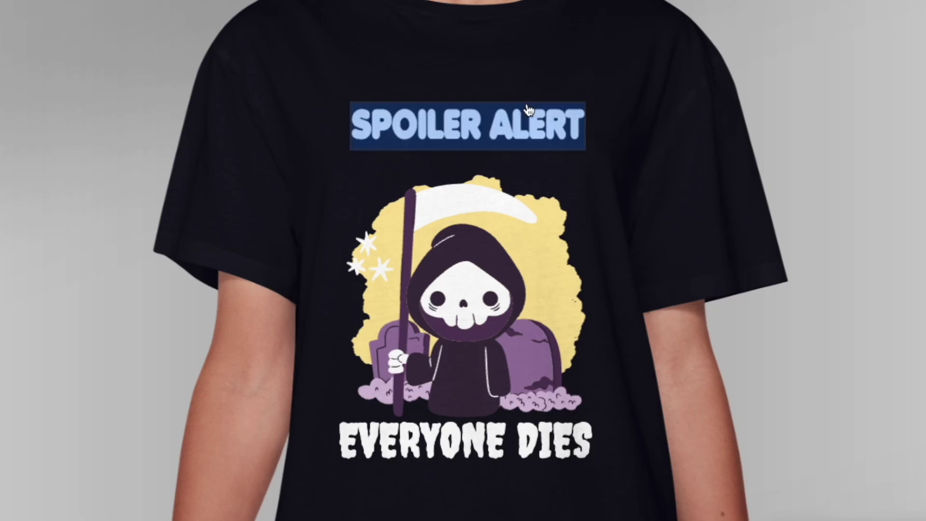
type("LIFE'S GRIM")
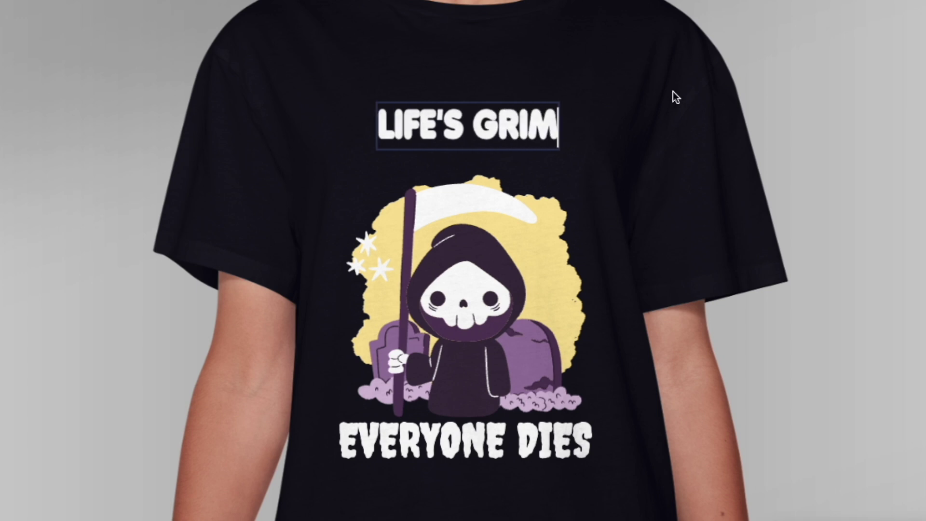
left_click(585, 121)
left_click(583, 96)
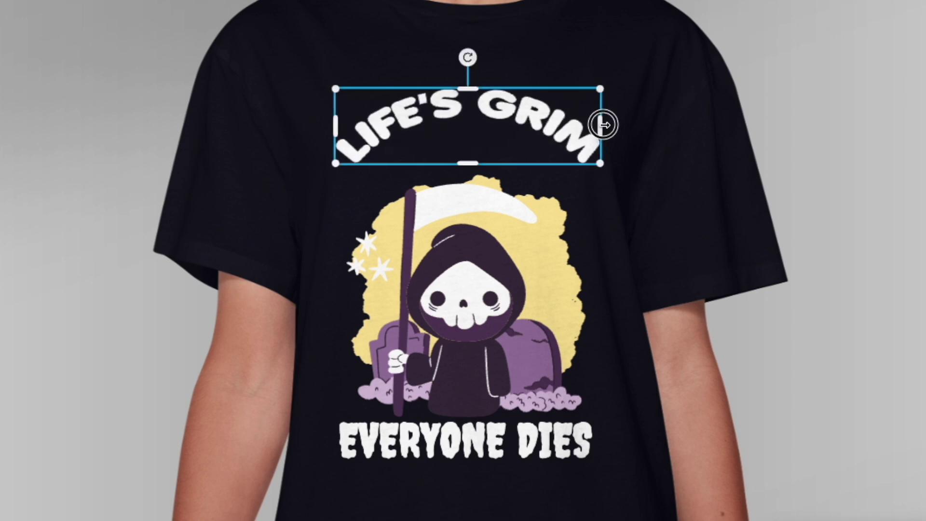
- Enlarge the arched LIFE'S GRIM text and move it down so it wraps around the top of the yellow backdrop
left_click_drag(562, 127, 597, 173)
left_click_drag(600, 140, 608, 122)
left_click_drag(530, 163, 565, 174)
- Replace the EVERYONE DIES text below the reaper with "JESTER"
left_click(503, 451)
double_click(503, 446)
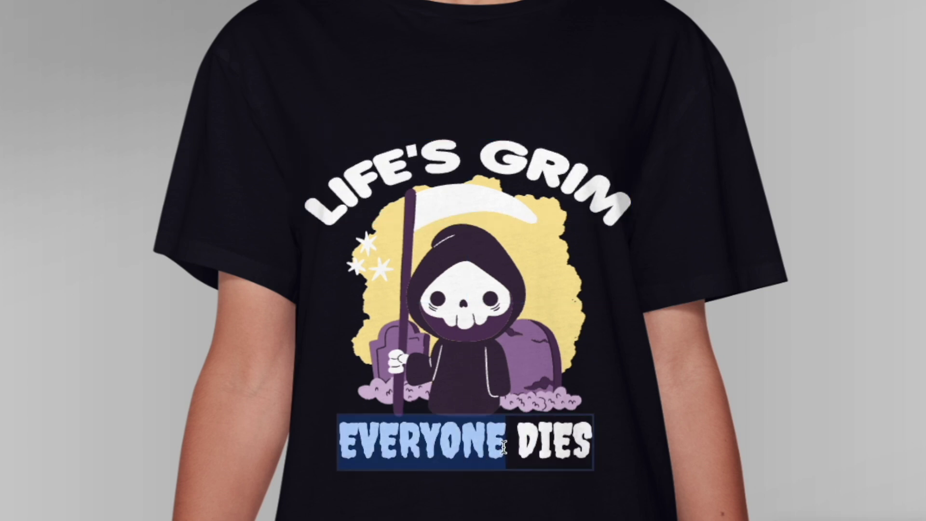
triple_click(503, 446)
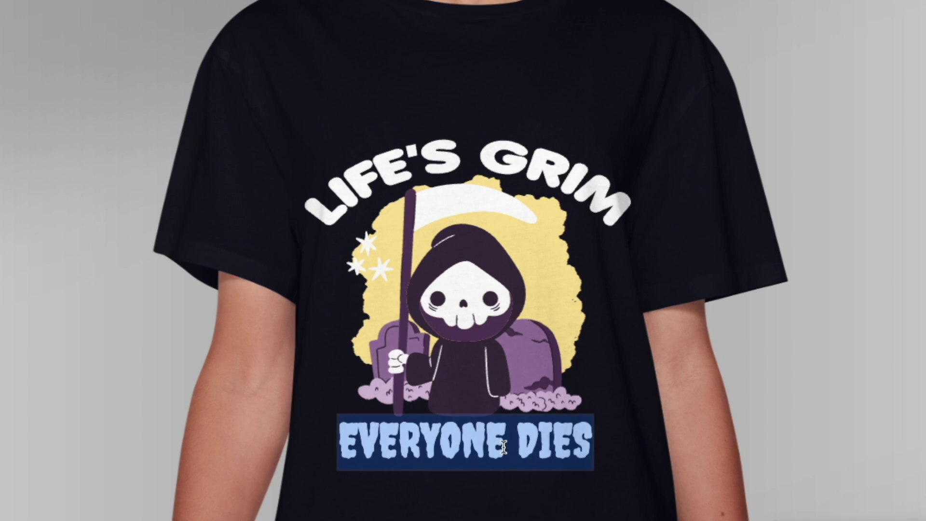
type("JESTER")
left_click(587, 462)
- Enlarge the JESTER text and center it directly beneath the reaper
left_click(506, 452)
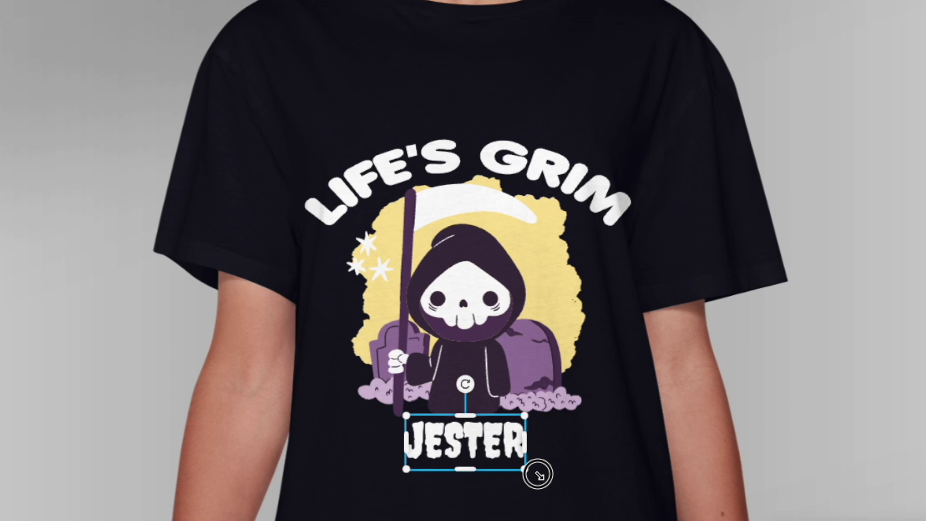
left_click_drag(538, 474, 595, 438)
left_click_drag(532, 439, 555, 464)
left_click_drag(626, 520, 598, 508)
left_click_drag(541, 485, 524, 471)
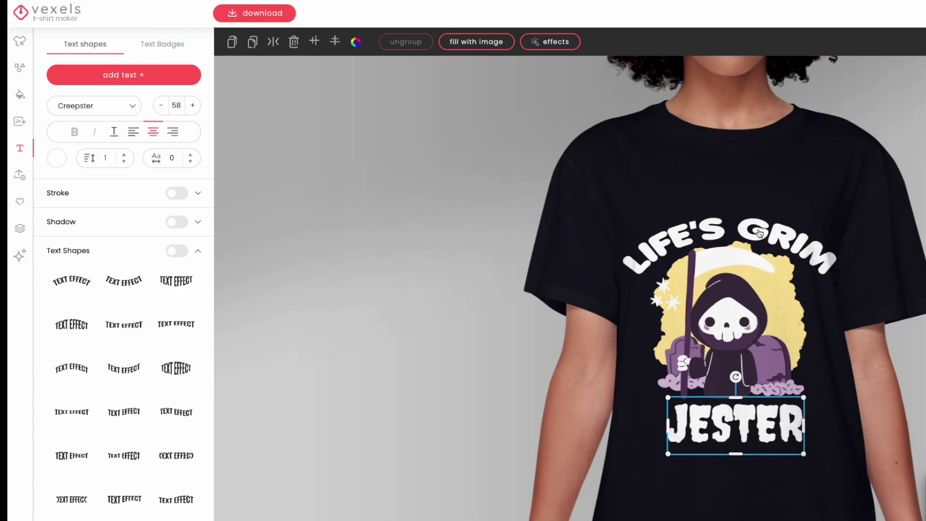
- Delete the arched LIFE'S GRIM text and shift the reaper graphic slightly to center it
left_click(761, 234)
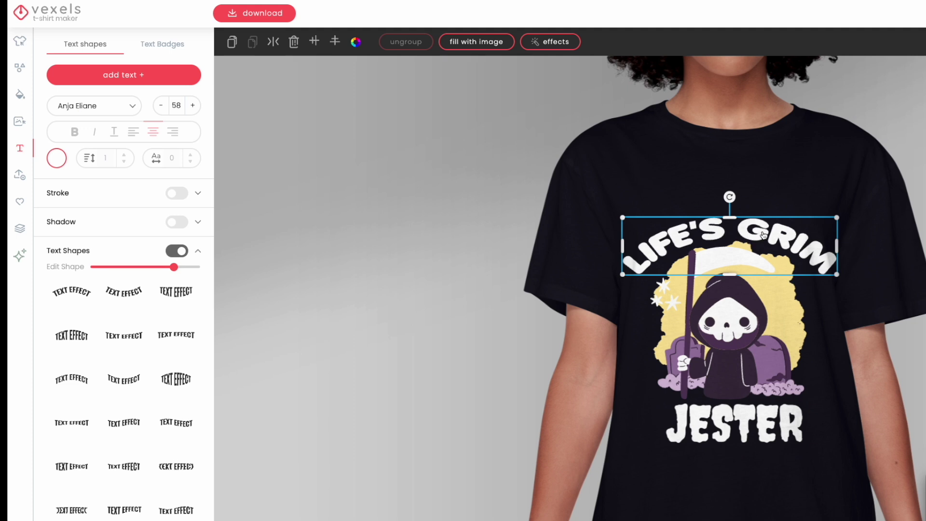
key("Delete")
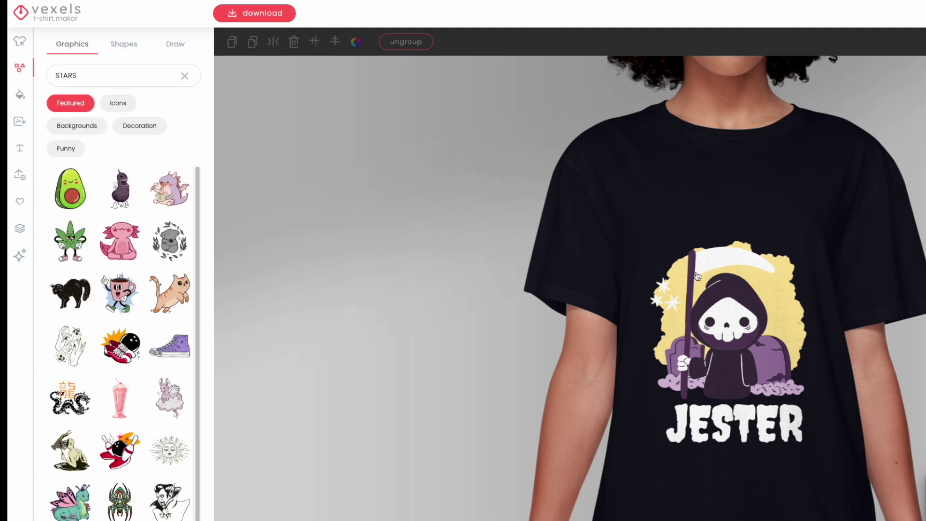
left_click(716, 282)
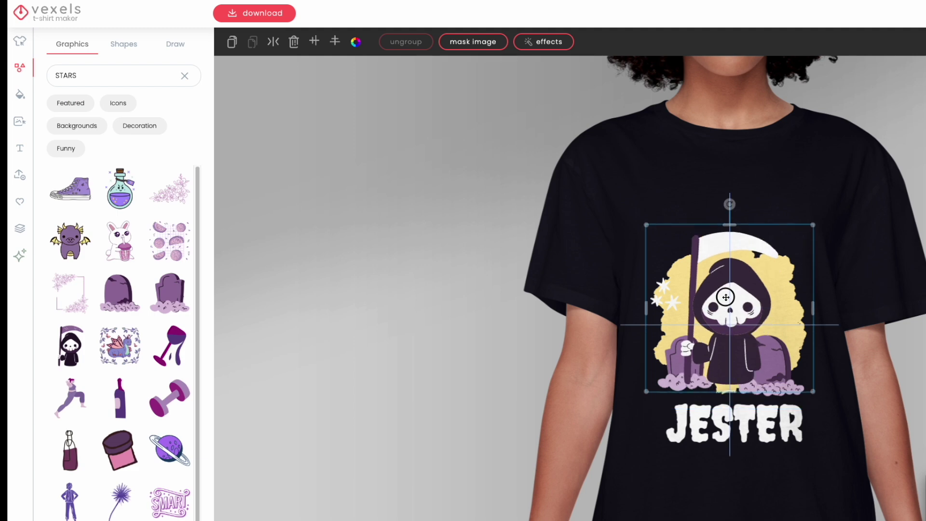
- Extend the JESTER text to "GRIM JESTER" and shrink it to fit directly beneath the reaper
left_click_drag(753, 426, 748, 463)
double_click(748, 463)
left_click(671, 452)
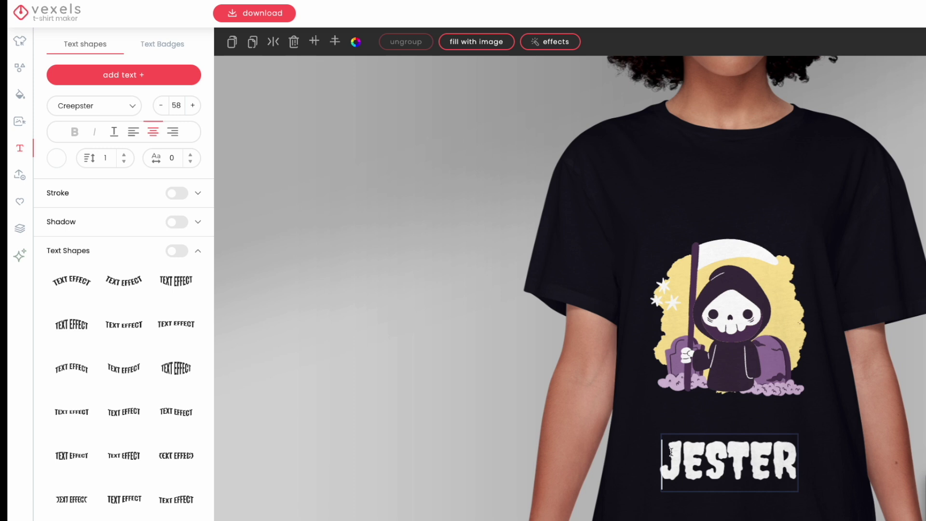
type("GRIM")
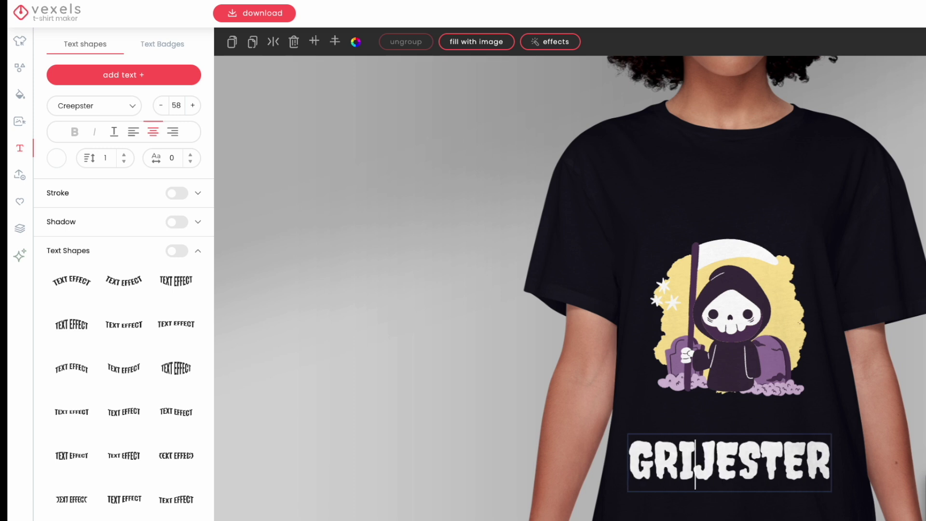
key("Escape")
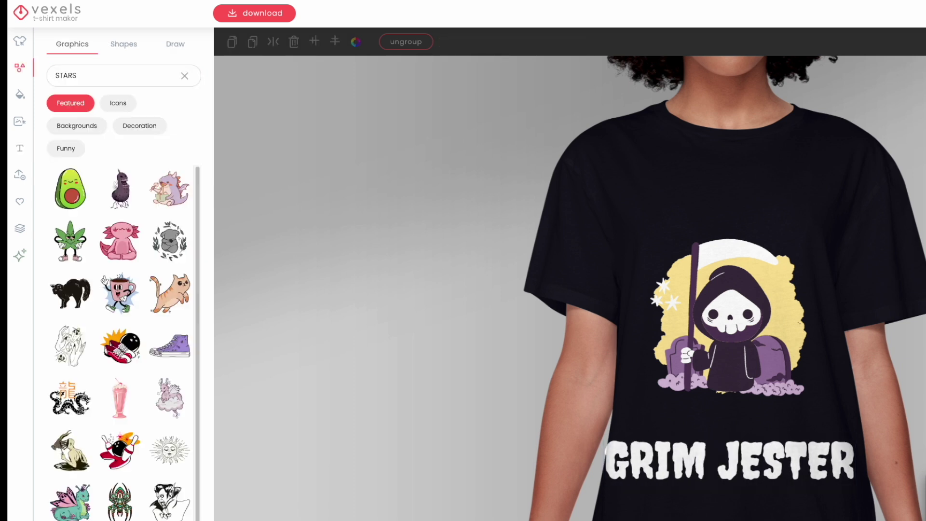
left_click(847, 446)
left_click_drag(859, 490, 780, 415)
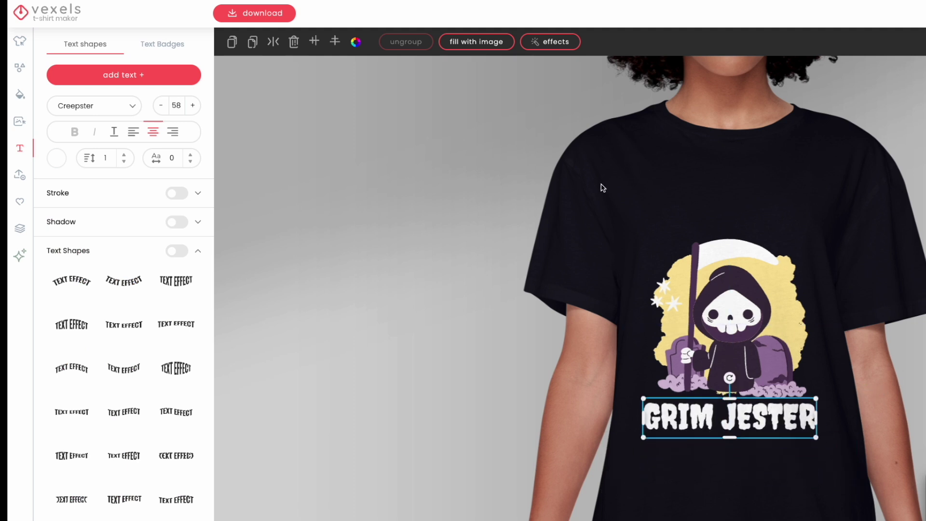
- Add a new text element above the reaper and color it light grey #e2d9d9
left_click(139, 83)
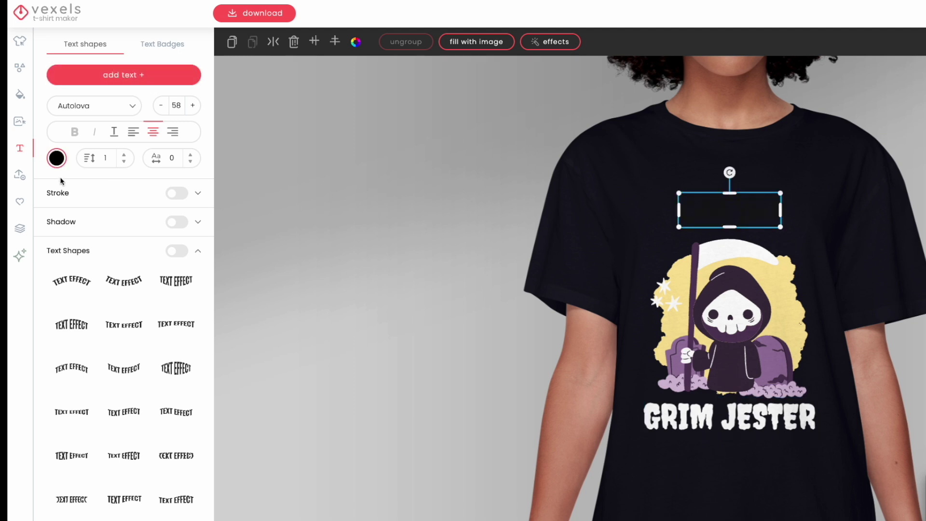
left_click(55, 160)
left_click(83, 170)
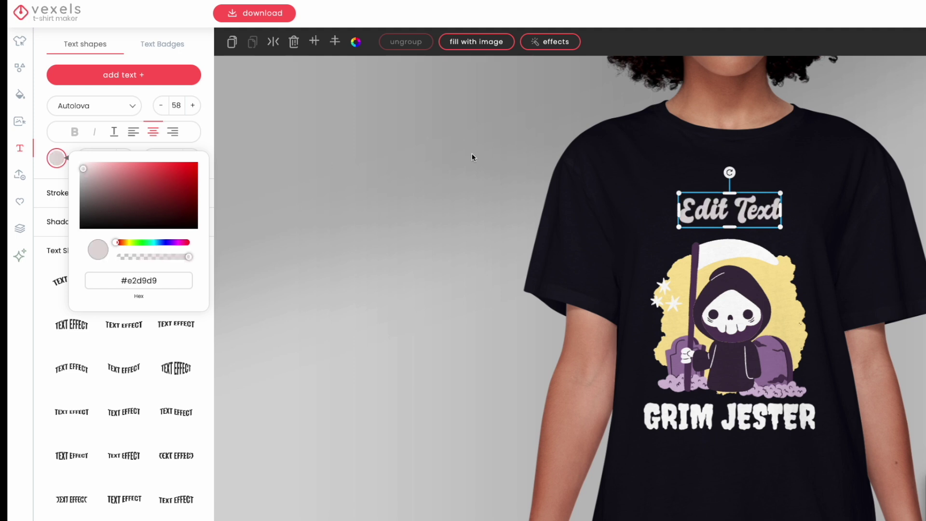
- Replace the new element's placeholder text with "Life's"
left_click(728, 212)
double_click(729, 208)
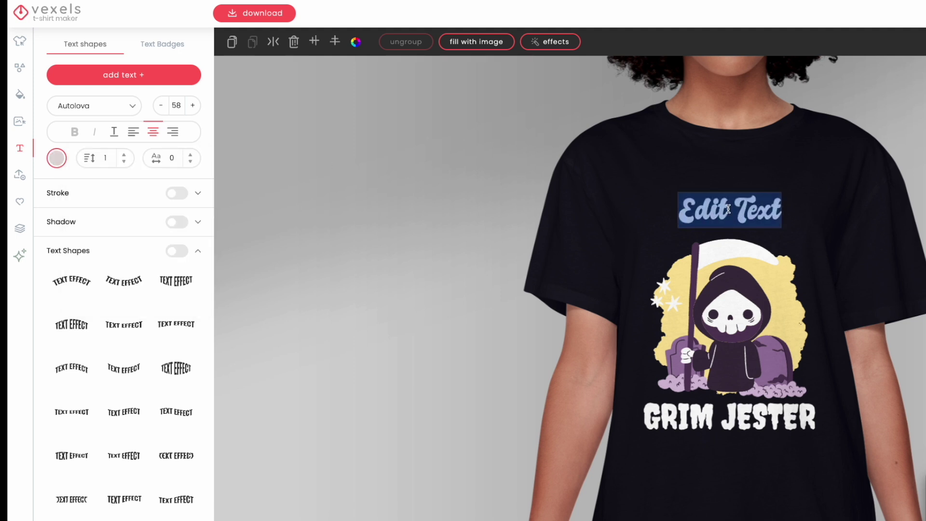
type("2")
type("i")
type("fe's")
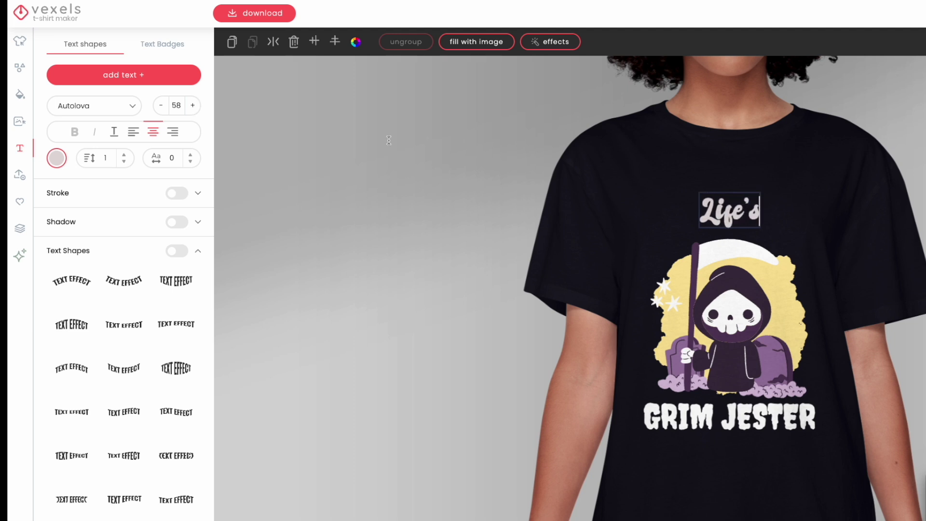
- Enlarge the Life's text to about the width of the yellow backdrop
left_click(780, 185)
left_click(756, 221)
mouse_move(761, 228)
left_mouse_down()
mouse_move(812, 252)
mouse_move(752, 227)
left_mouse_up()
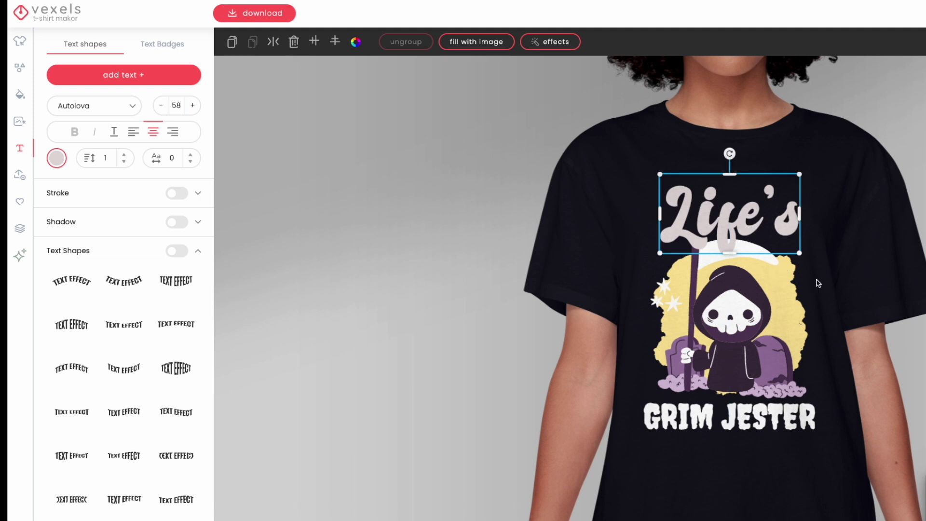
- Change the Life's text color to pure white #ffffff
left_click(57, 158)
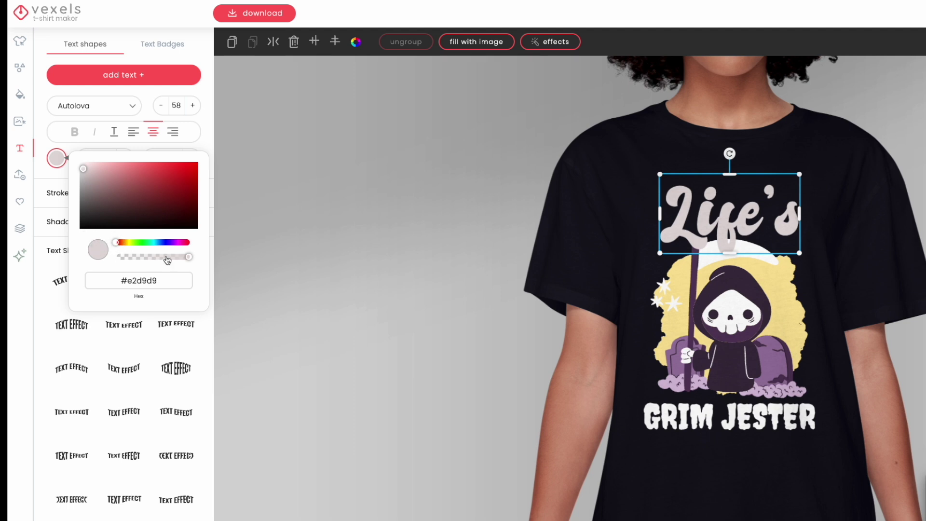
left_click(79, 170)
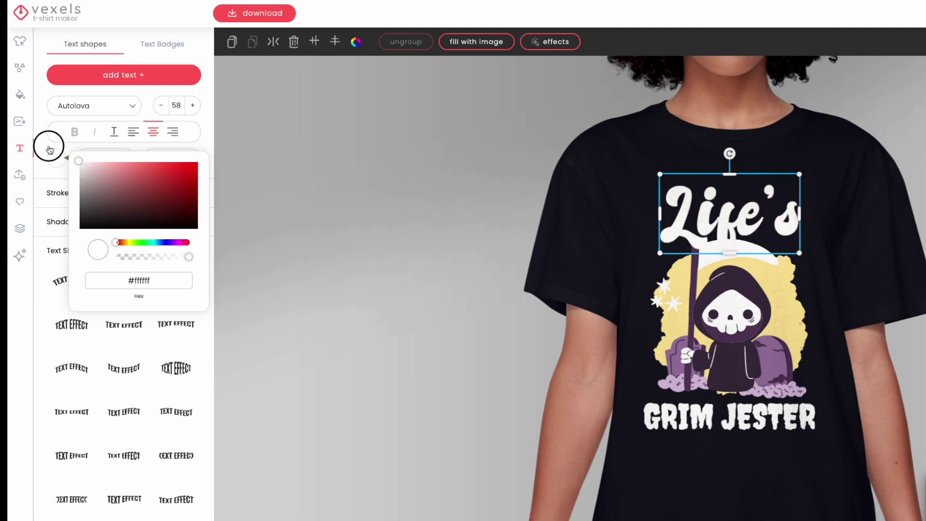
left_click(909, 201)
- Replace the white-scythe reaper with the purple-scythe reaper graphic, centered between the two tombstones
left_click(751, 256)
left_click(703, 278)
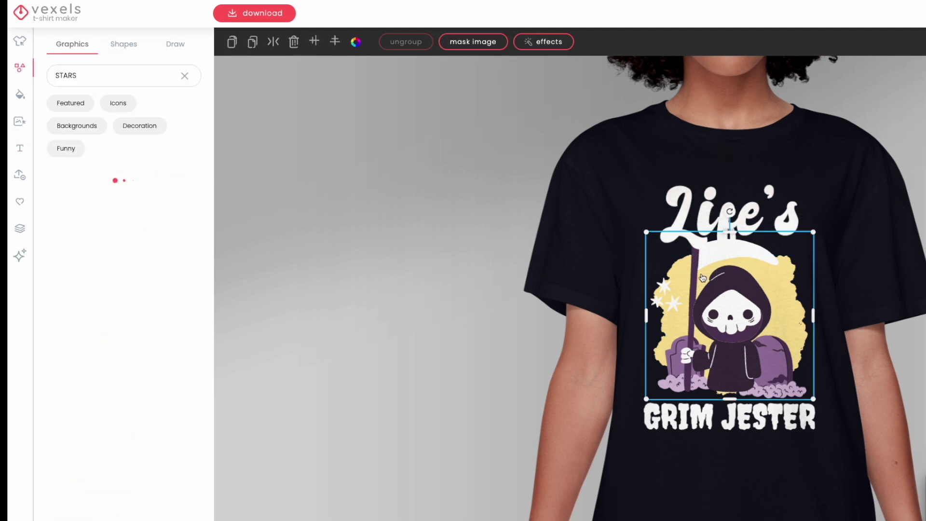
left_click_drag(703, 278, 703, 281)
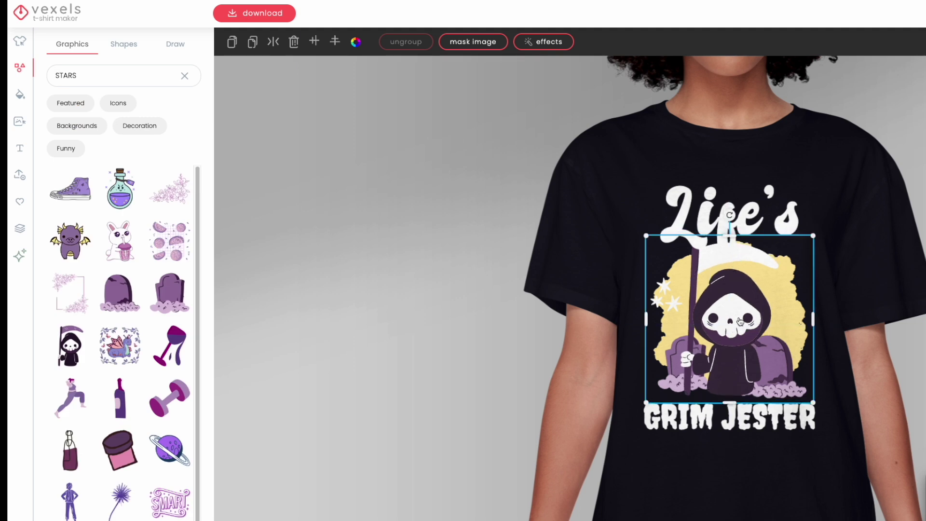
key("Delete")
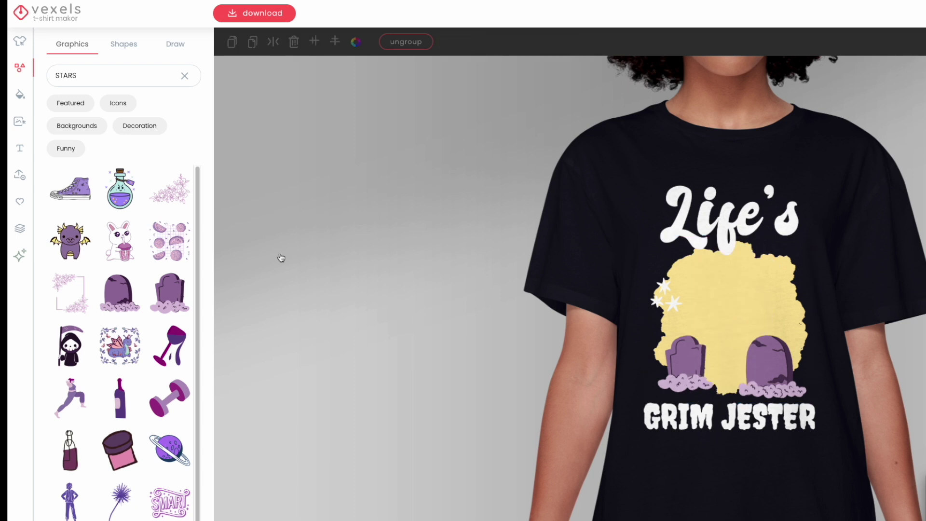
left_click(70, 346)
left_click_drag(736, 308, 737, 317)
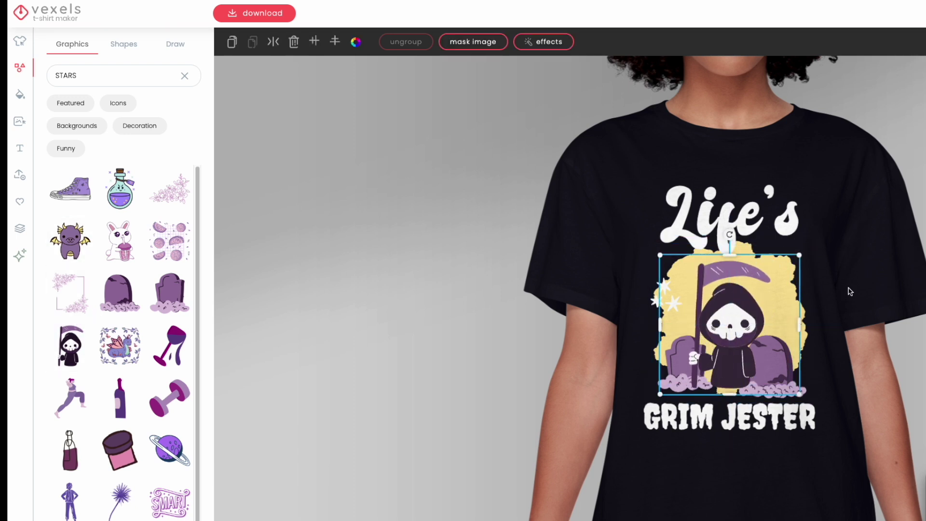
- Move the Life's text down closer to the scythe and nudge the GRIM JESTER text slightly up
left_click_drag(722, 221, 722, 232)
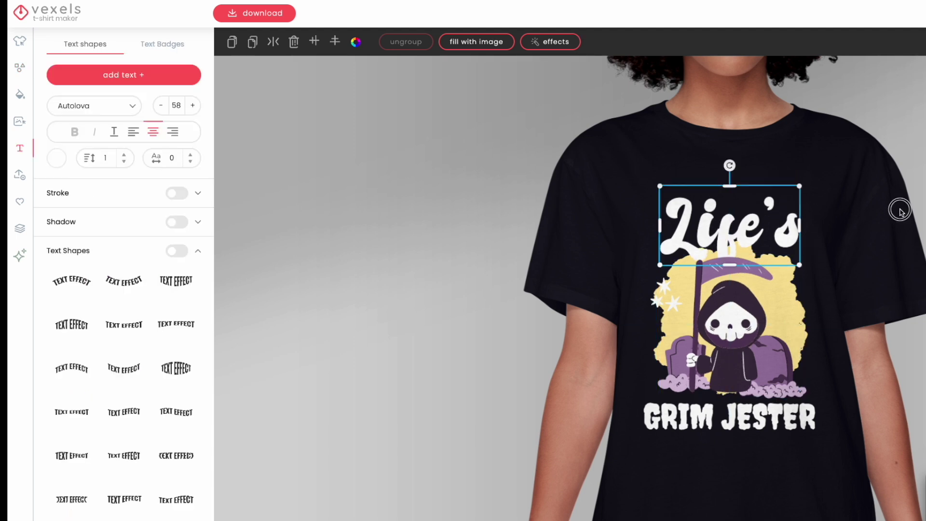
left_click(895, 325)
left_click_drag(798, 420, 799, 416)
left_click(919, 225)
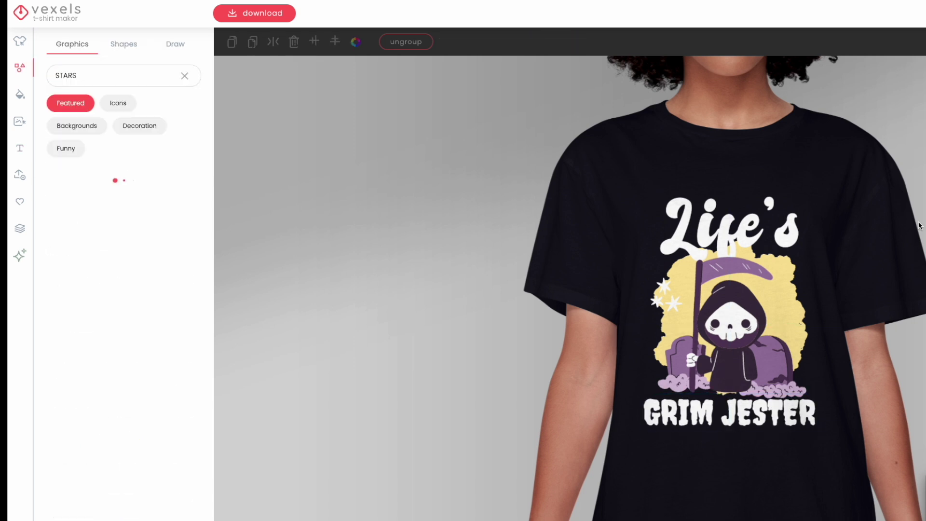
- Add a shadow to the Life's text and change the shadow color to dark gray
left_click(752, 216)
left_click_drag(729, 165, 730, 166)
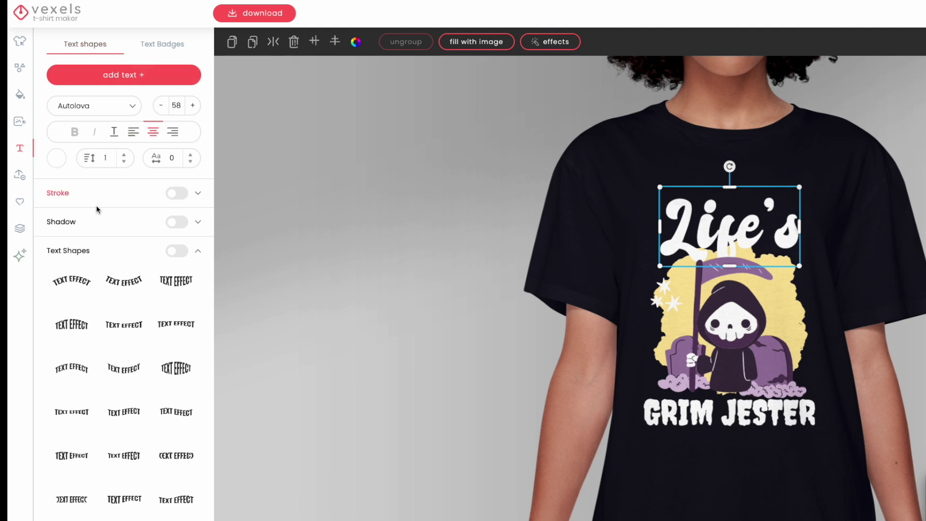
left_click(176, 222)
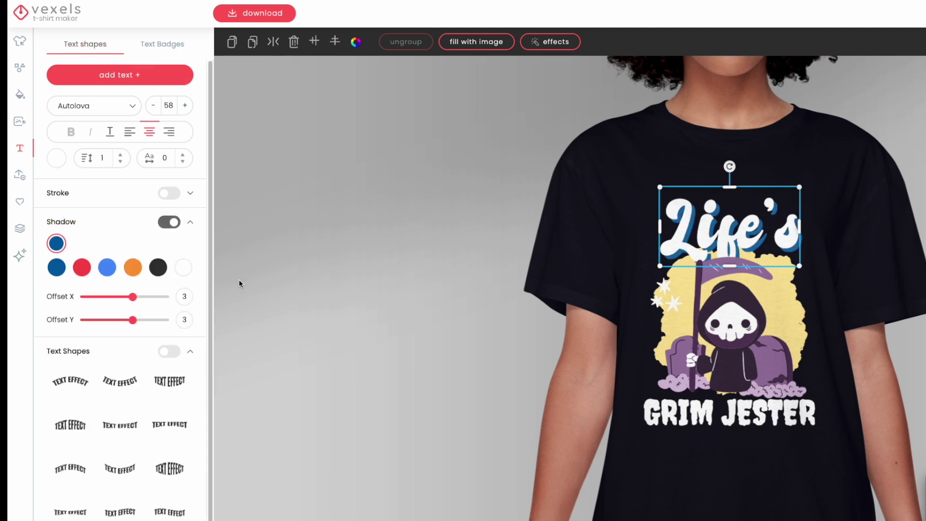
left_click(159, 273)
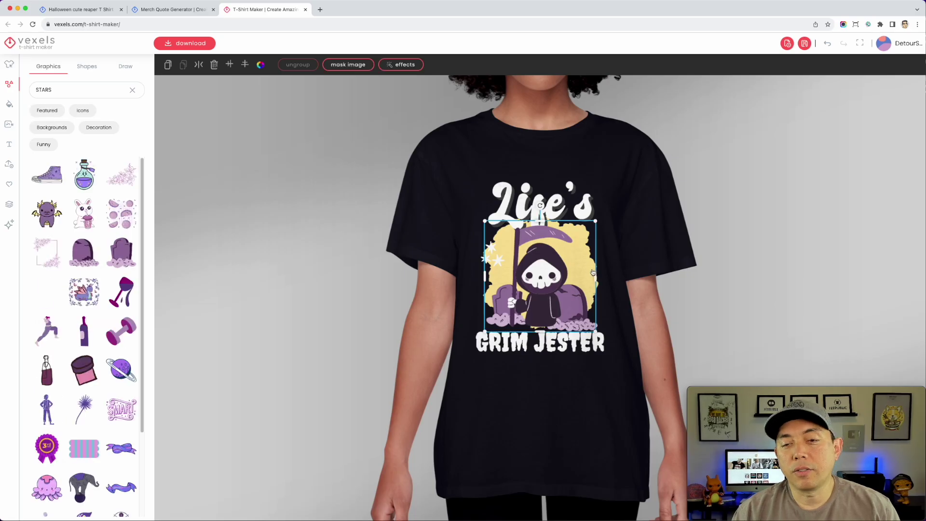
left_click_drag(597, 222, 597, 221)
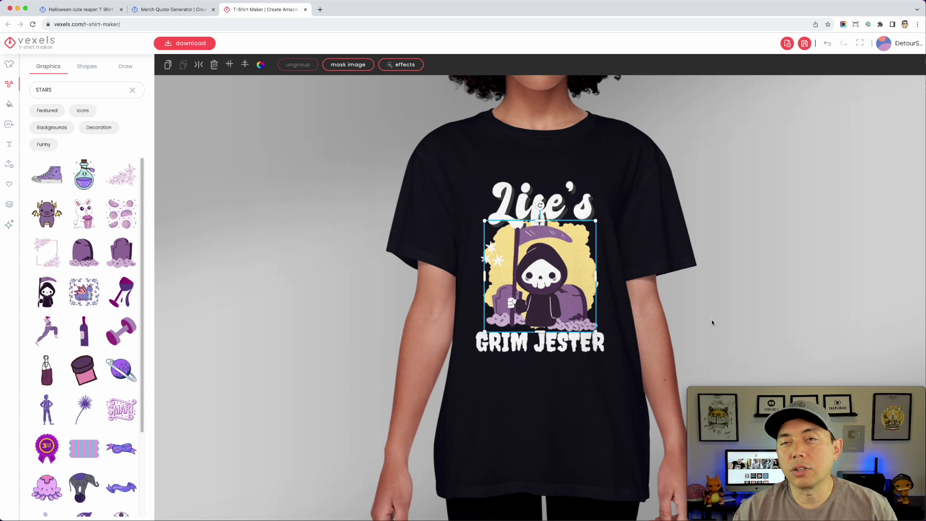
left_click(497, 261)
left_click(702, 258)
left_click(509, 267)
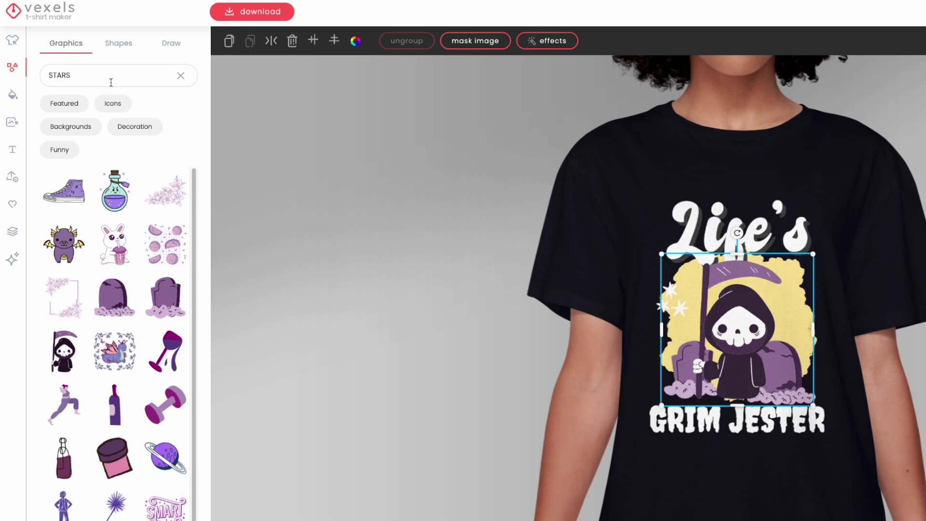
- Search the graphics for STARS, add the teal-and-pink three-star graphic, and shrink it beside the reaper's head, opposite the scythe
left_click(65, 88)
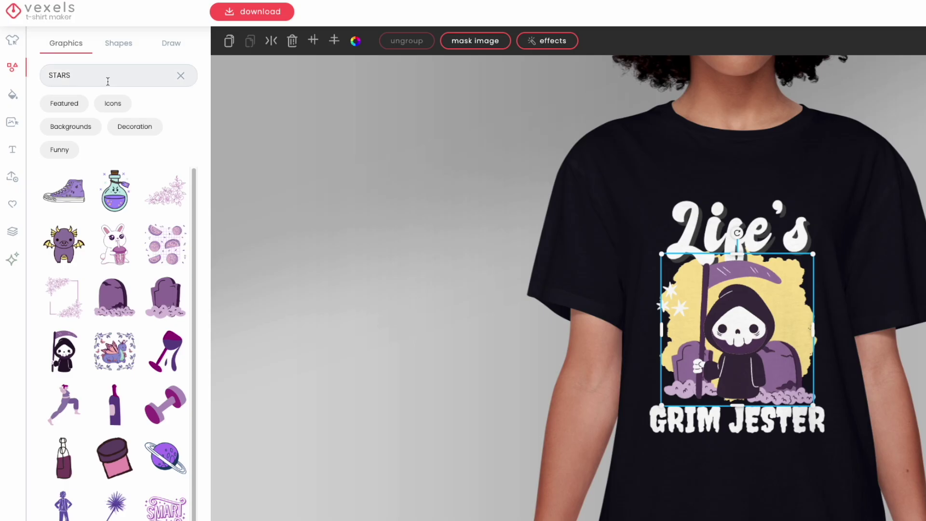
key("Return")
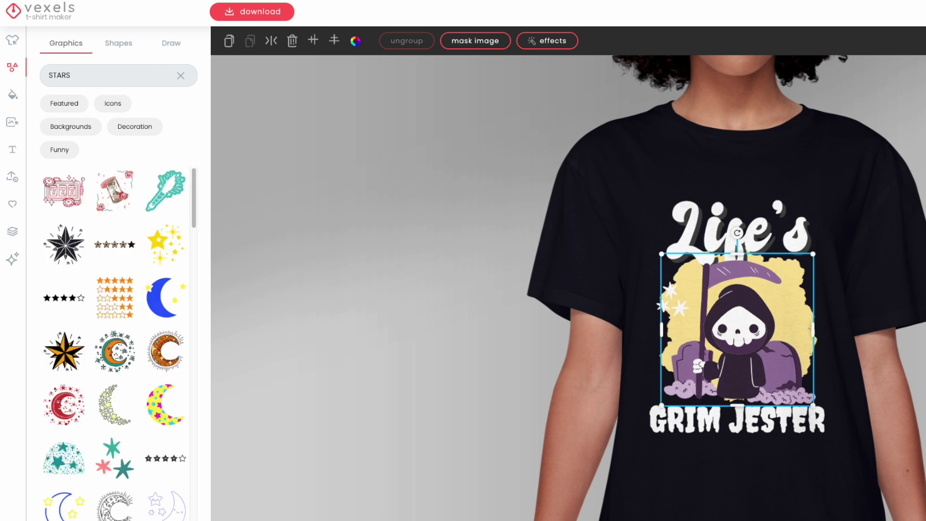
scroll(83, 323, "down", 2)
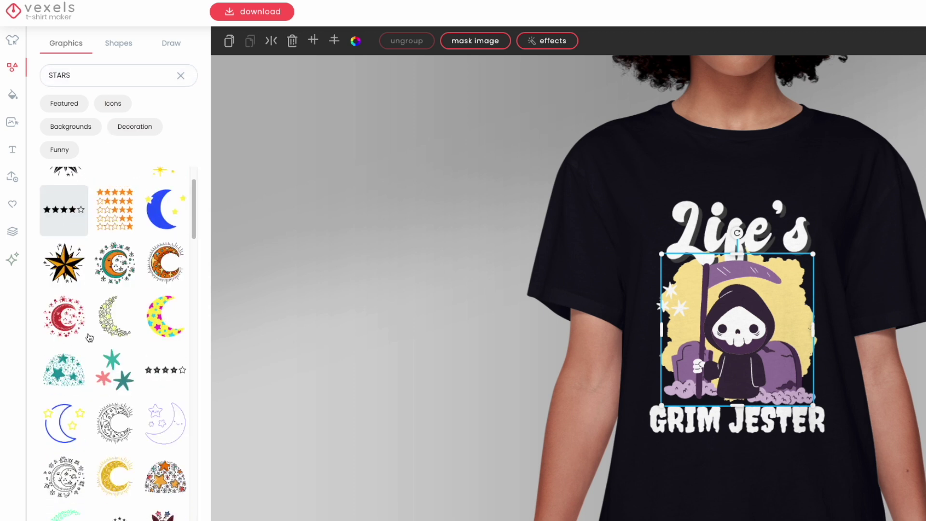
left_click(113, 360)
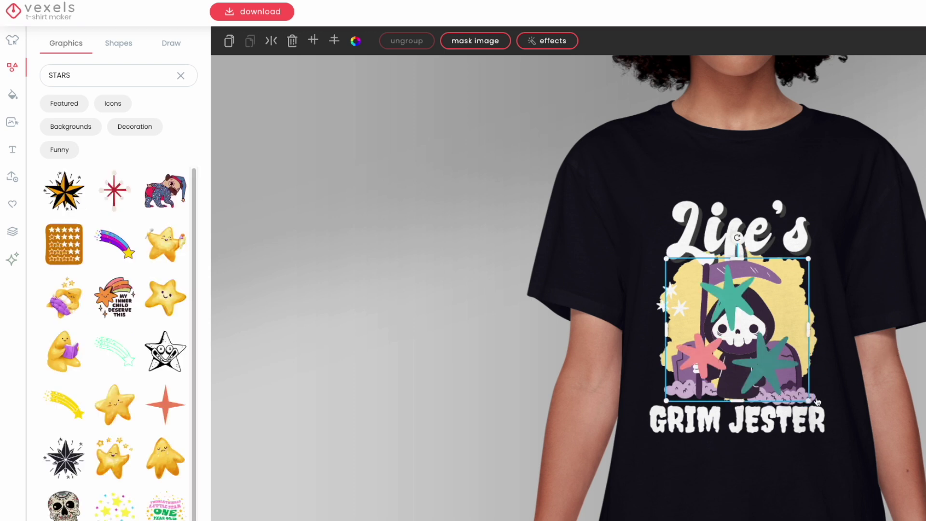
left_click_drag(808, 398, 818, 330)
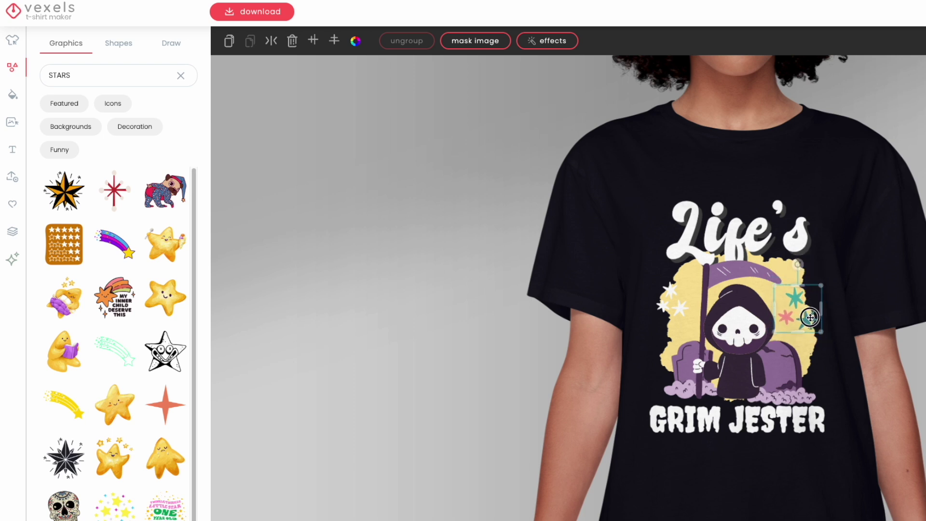
- Delete the white stars graphic beside the scythe handle
left_click(691, 308)
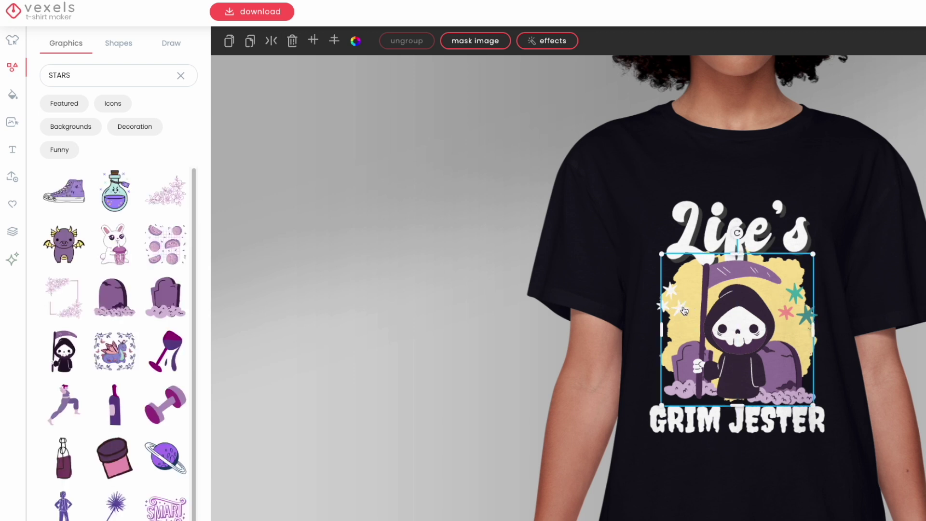
left_click(653, 309)
left_click(657, 310)
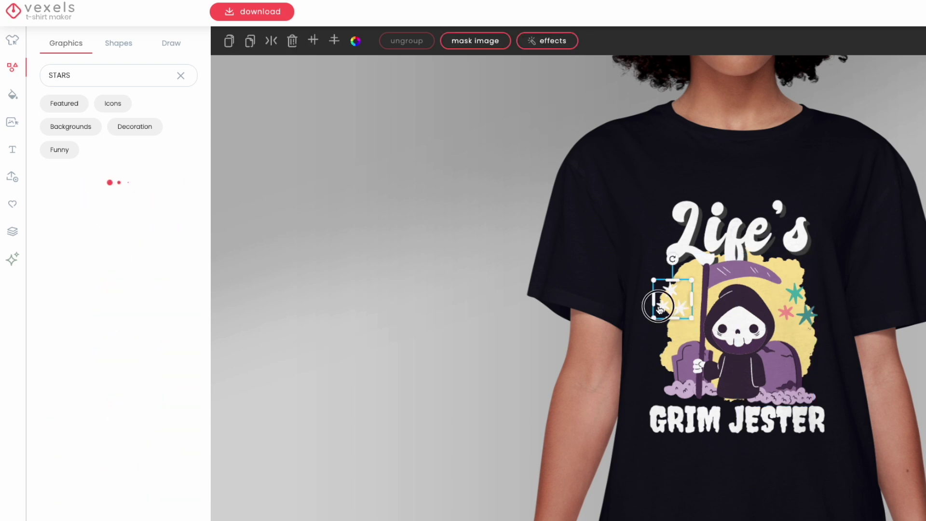
key("Delete")
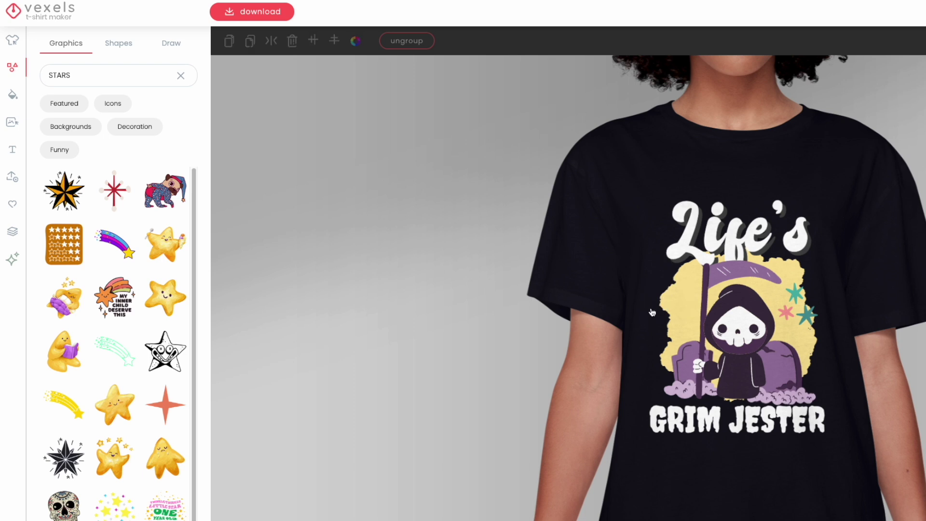
- Add a second teal-and-pink star trio, shrink it, rotate it 180 degrees, and place it on the scythe-handle side of the backdrop
scroll(160, 451, "down", 10)
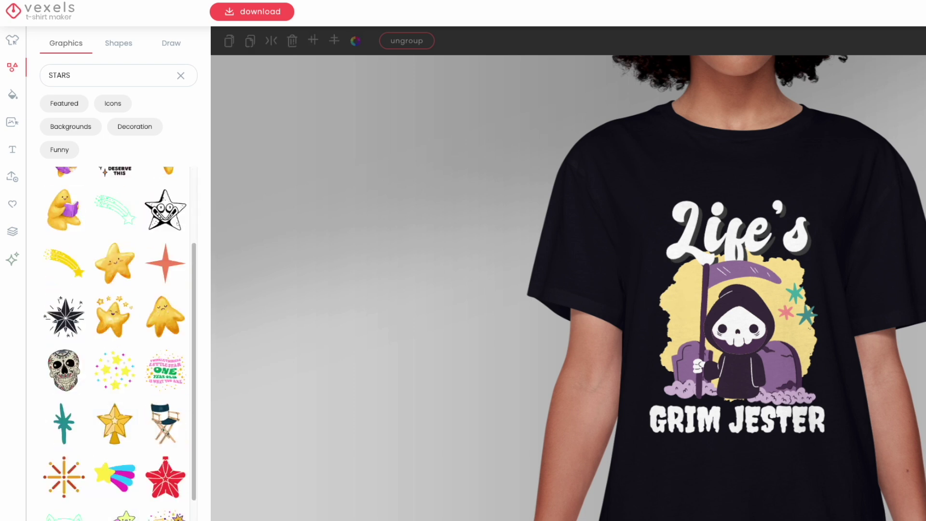
scroll(161, 451, "down", 1)
left_click(114, 401)
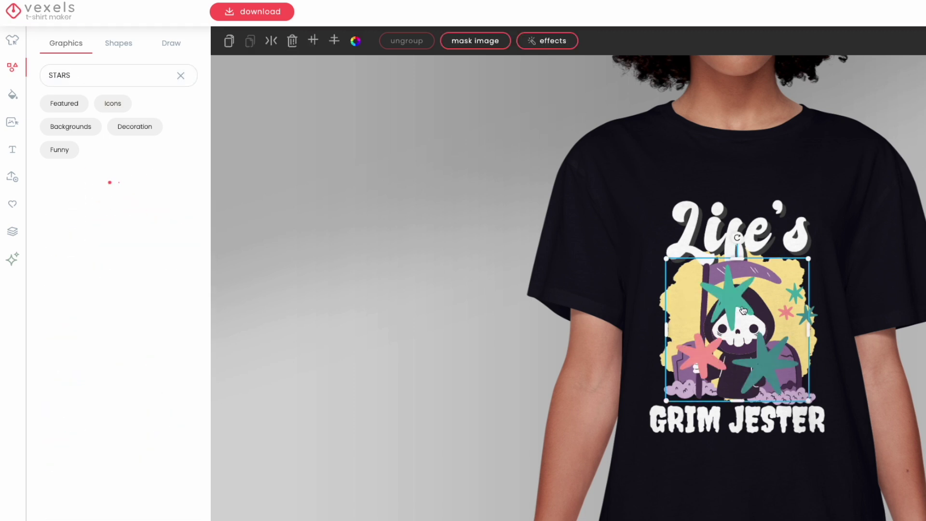
left_click_drag(807, 331, 755, 311)
left_click_drag(756, 381, 686, 313)
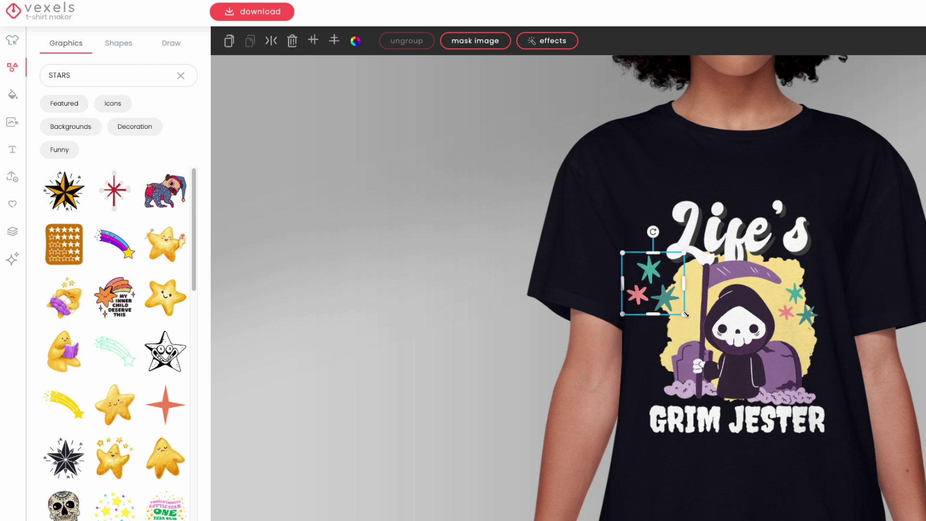
left_click_drag(653, 232, 653, 383)
left_click_drag(669, 271, 687, 291)
- Enlarge the first star trio slightly to match the second one, and select and group the whole design
left_click(814, 317)
left_click_drag(827, 275, 835, 269)
left_click_drag(813, 313, 818, 320)
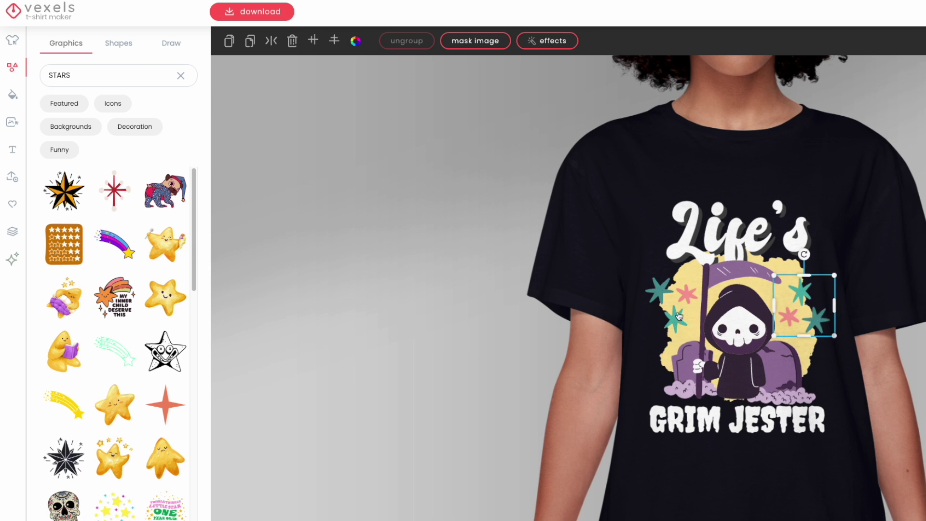
left_click(886, 264)
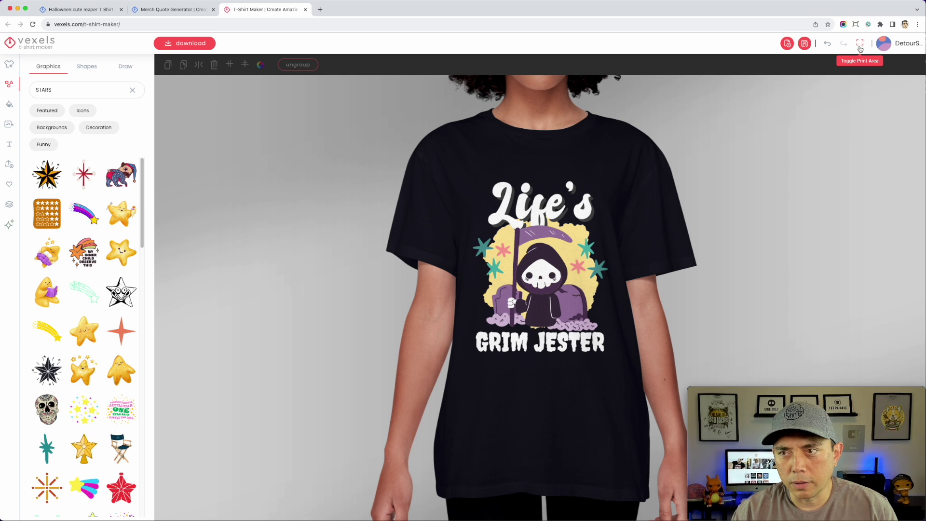
left_click_drag(709, 161, 424, 407)
key("ctrl+g")
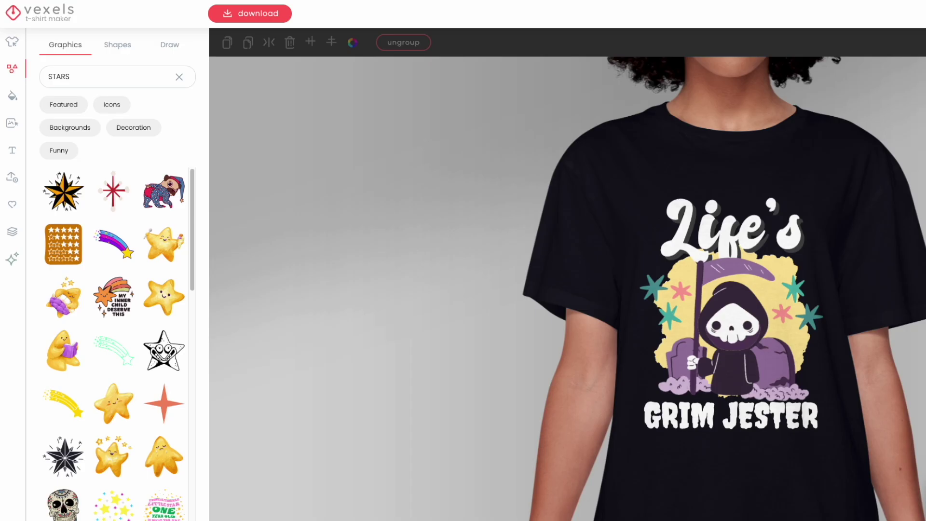
- Search the Unsplash photos for a halloween mockup background
left_click(12, 42)
left_click(167, 46)
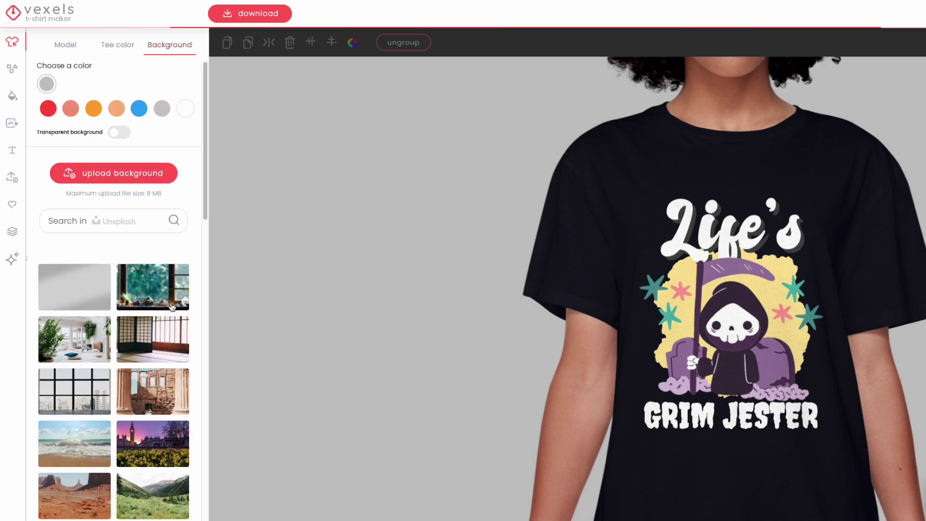
left_click(91, 212)
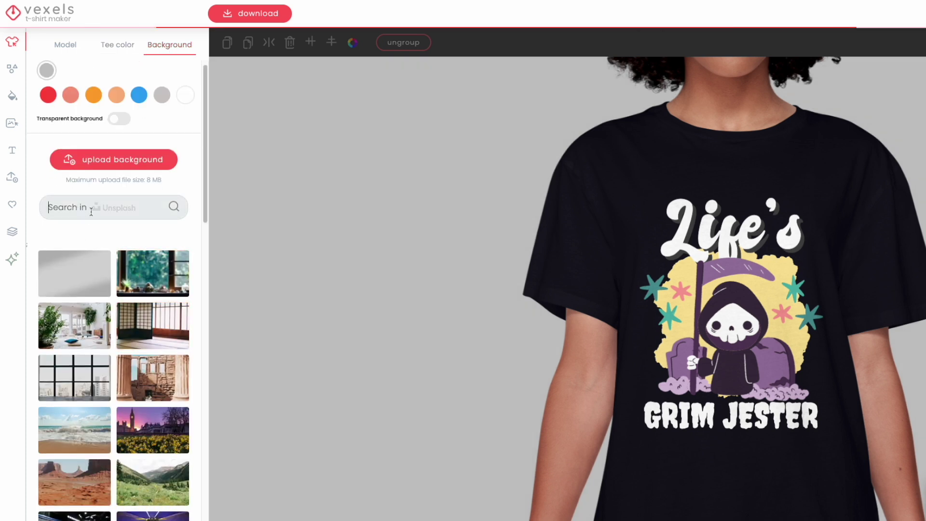
type("halloween")
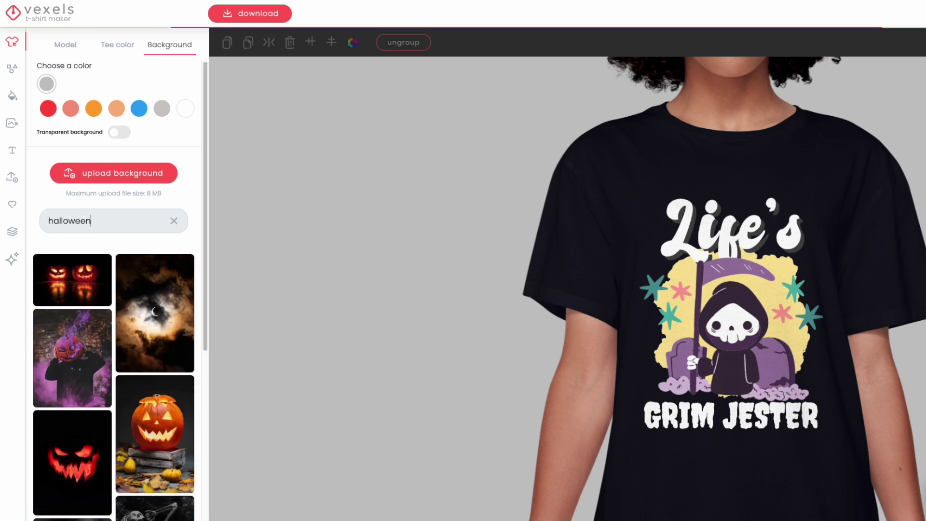
scroll(110, 502, "down", 7)
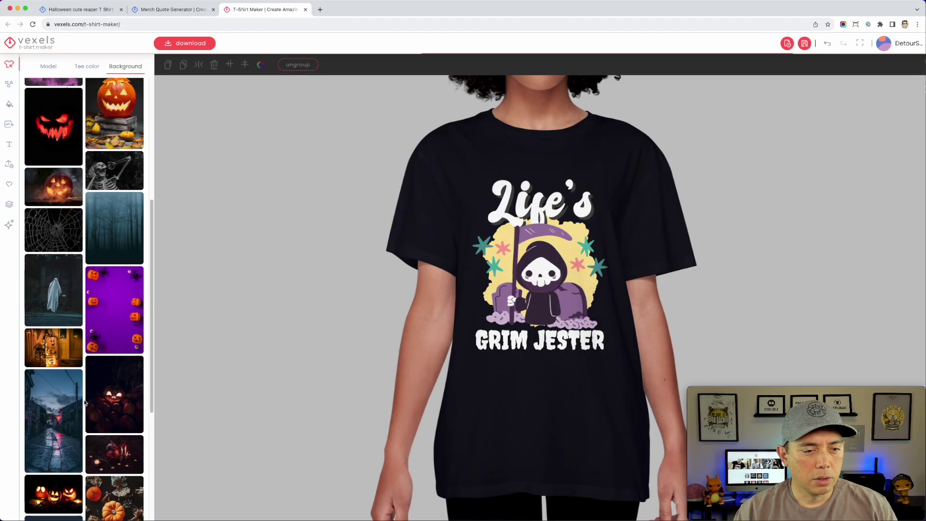
scroll(85, 403, "down", 1)
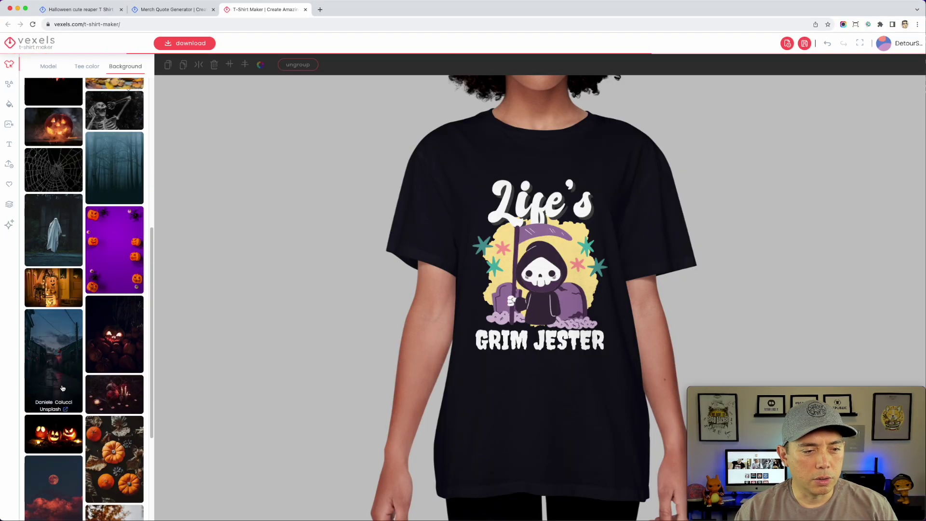
- Try several mockup backgrounds, including the dark alley, smoky night sky, pumpkin garden and pumpkin farm photos
left_click(45, 372)
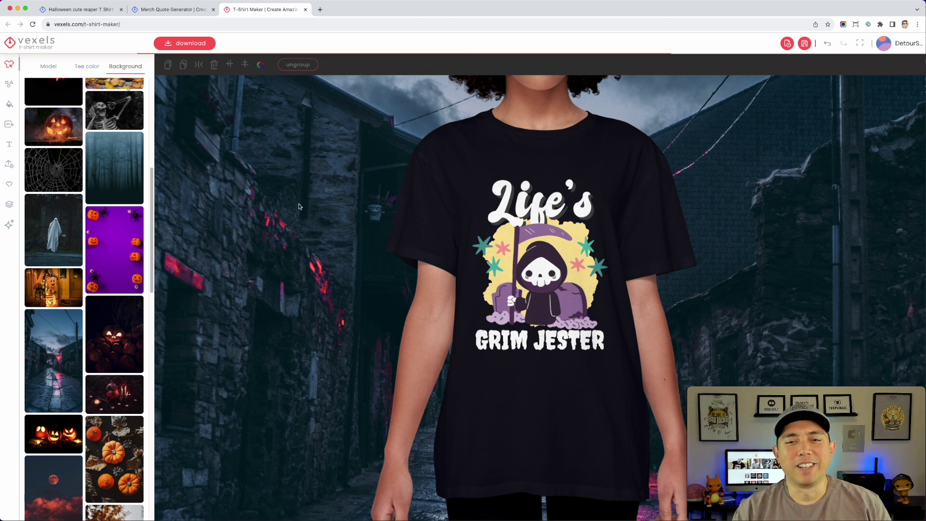
scroll(67, 350, "down", 3)
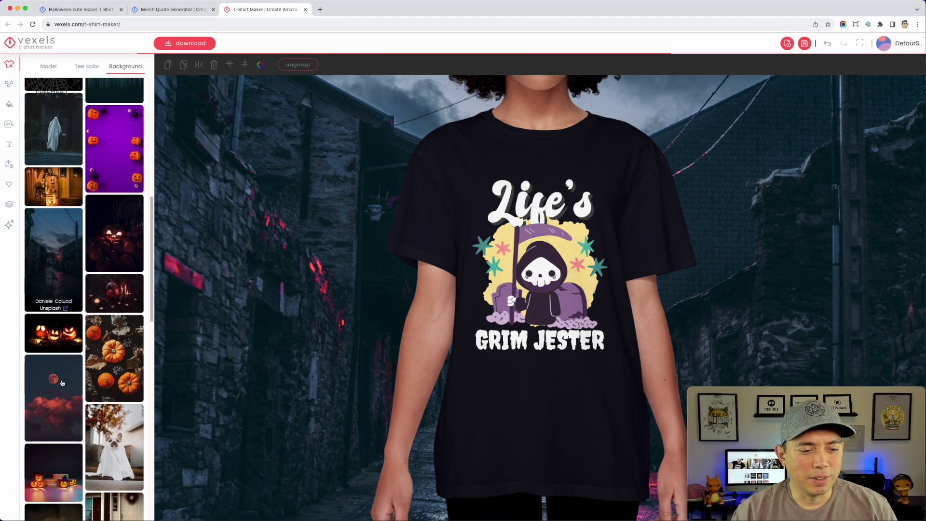
left_click(53, 345)
scroll(56, 357, "down", 2)
left_click(56, 369)
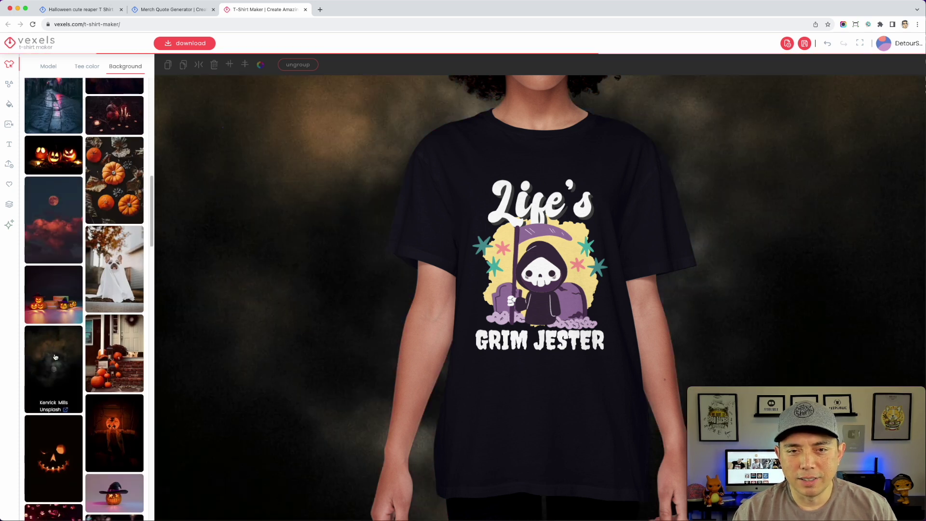
scroll(57, 368, "down", 2)
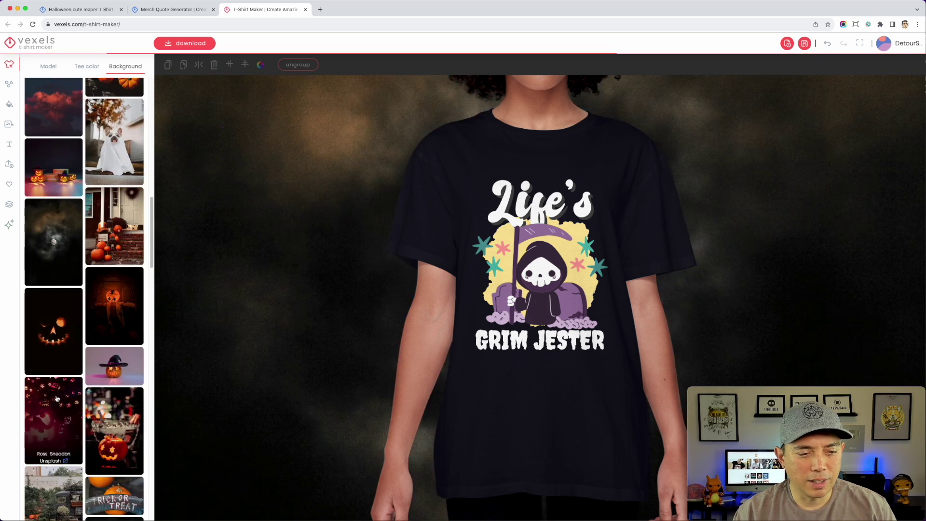
scroll(55, 372, "down", 2)
left_click(52, 395)
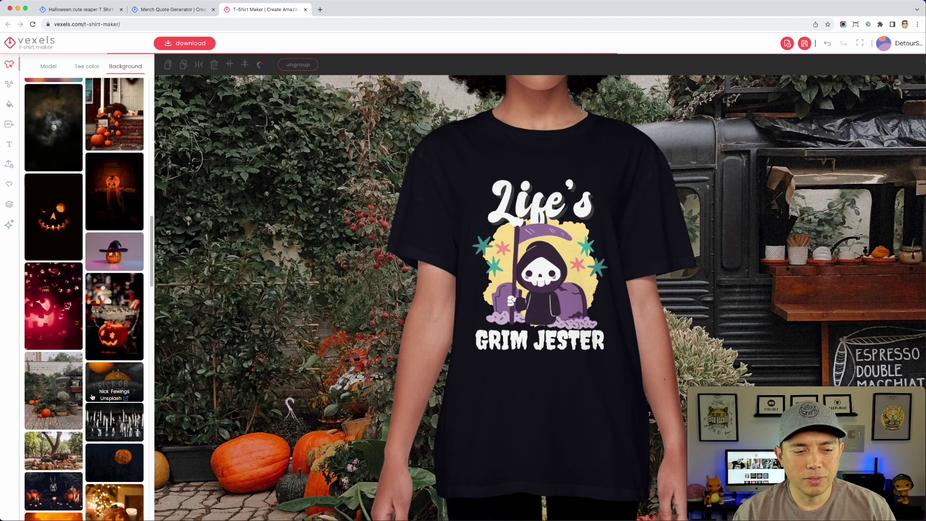
scroll(152, 334, "down", 1)
left_click(54, 422)
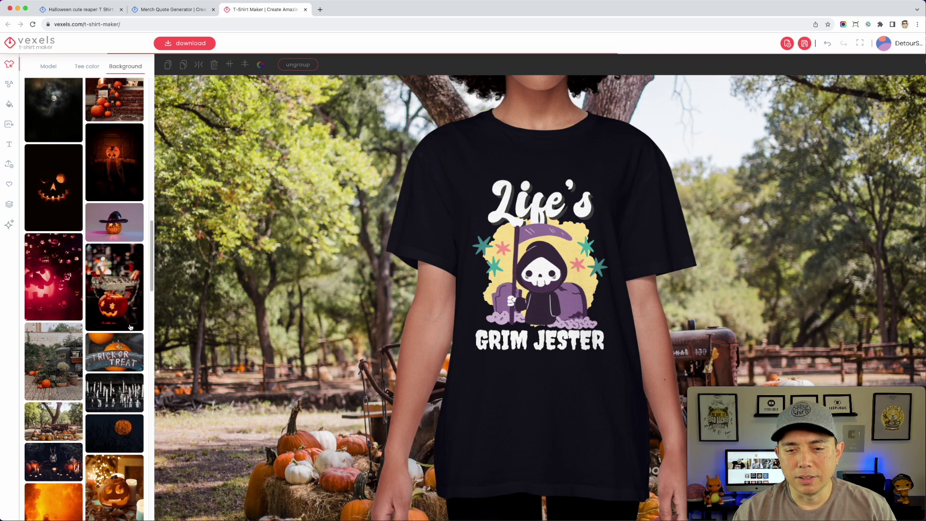
- Set the photo of old rooftops under a cloudy evening sky as the mockup background
scroll(104, 373, "down", 3)
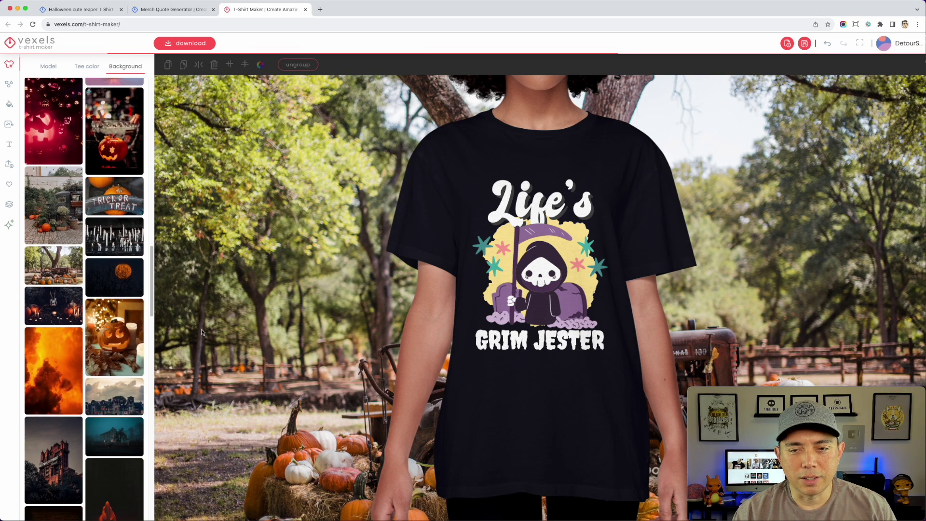
left_click(114, 397)
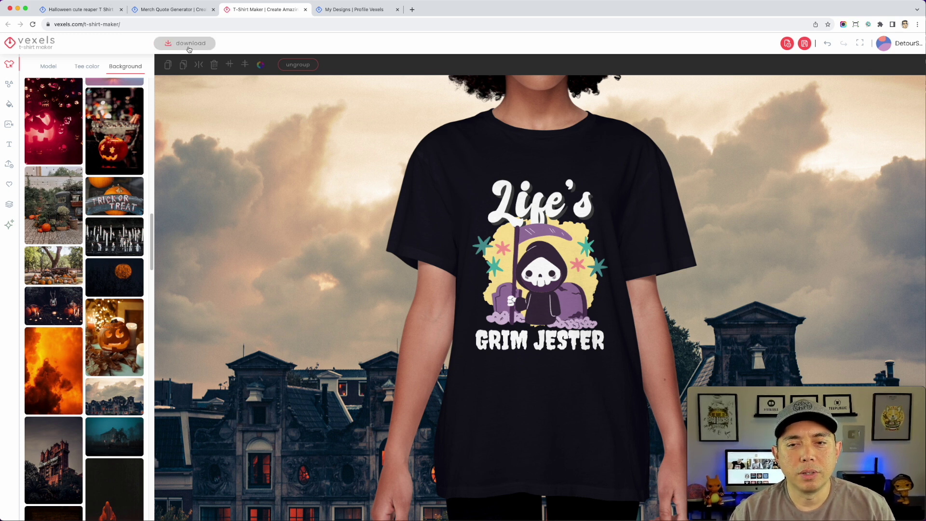
- Download the finished t-shirt design and dismiss the mockup generator offer
left_click(189, 47)
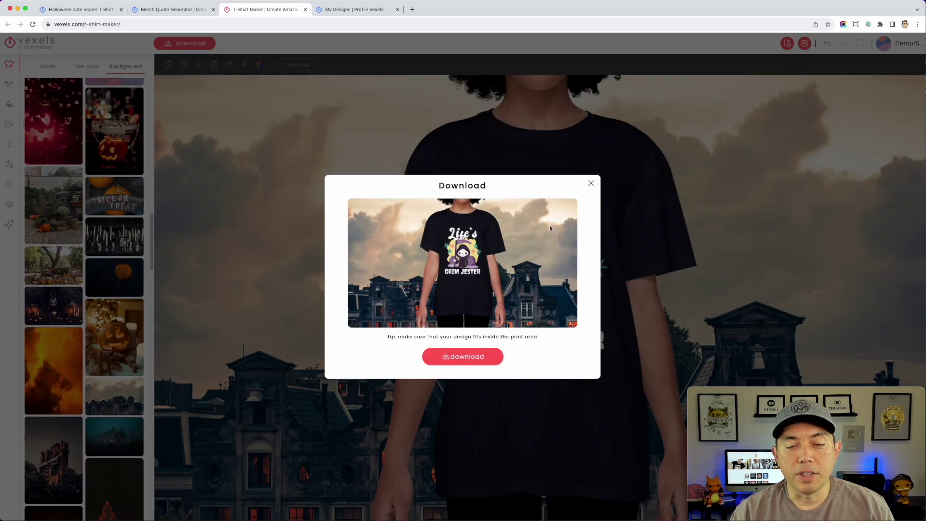
left_click(449, 362)
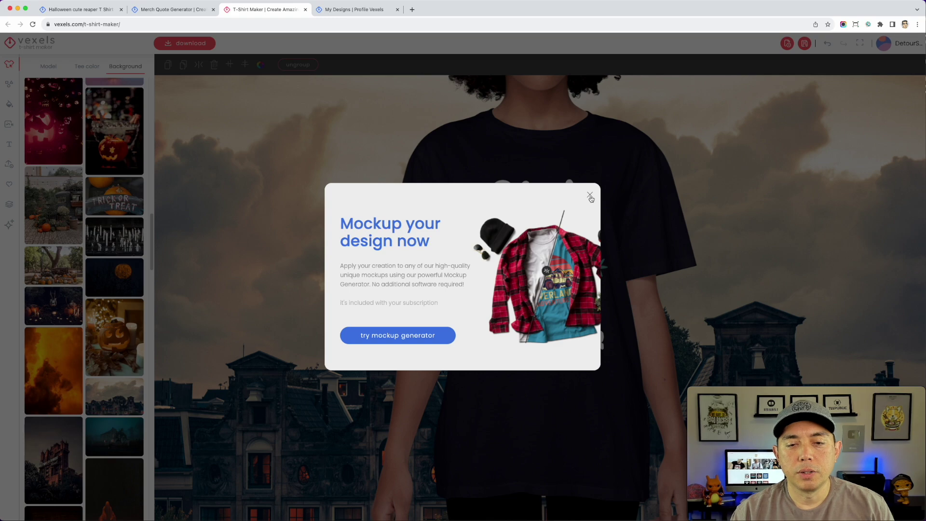
left_click(590, 198)
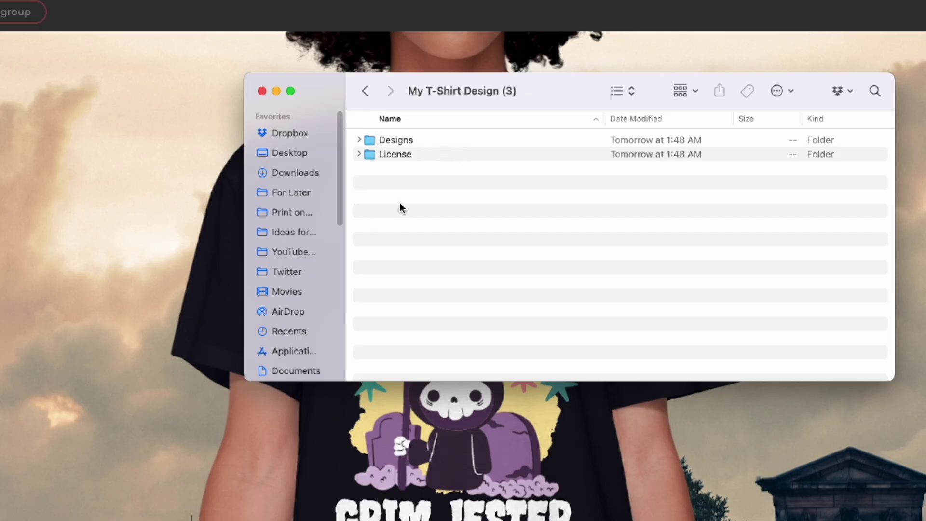
- Expand the Designs folder in the downloaded My T-Shirt Design (3) folder and view My Design.png, closing the preview when done
left_click_drag(550, 91, 424, 100)
left_click(233, 150)
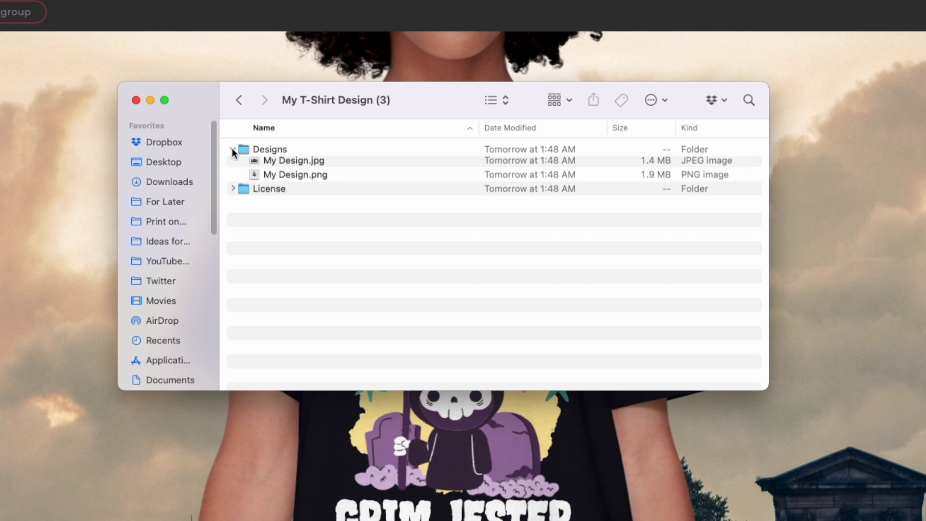
double_click(272, 178)
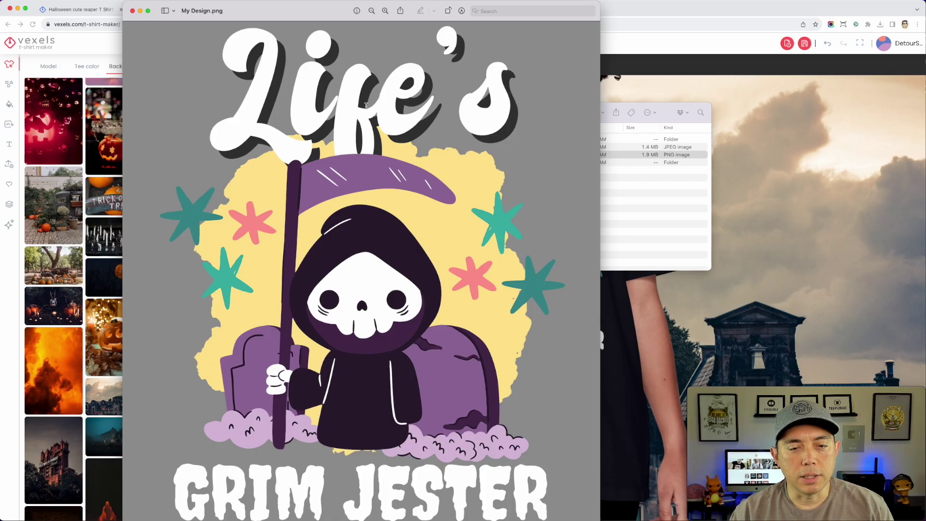
left_click_drag(124, 3, 231, 82)
left_click_drag(347, 79, 318, 61)
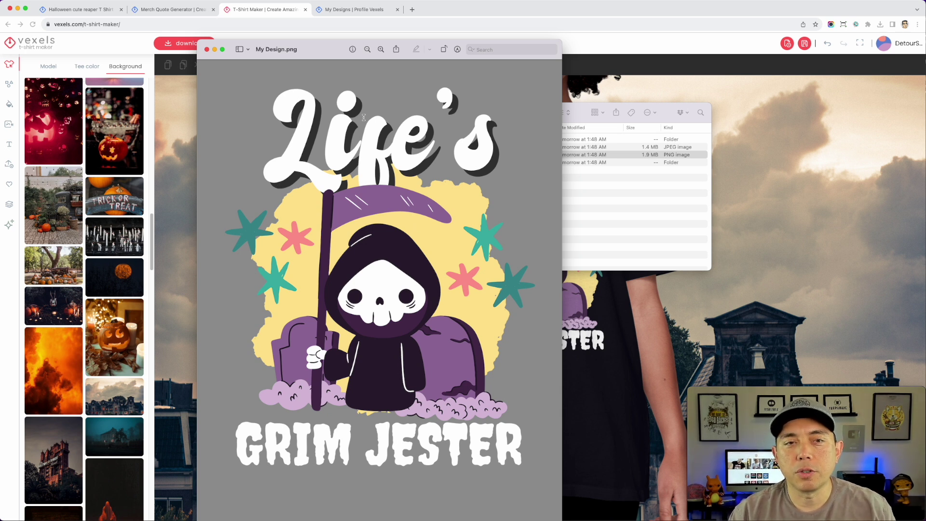
left_click(208, 49)
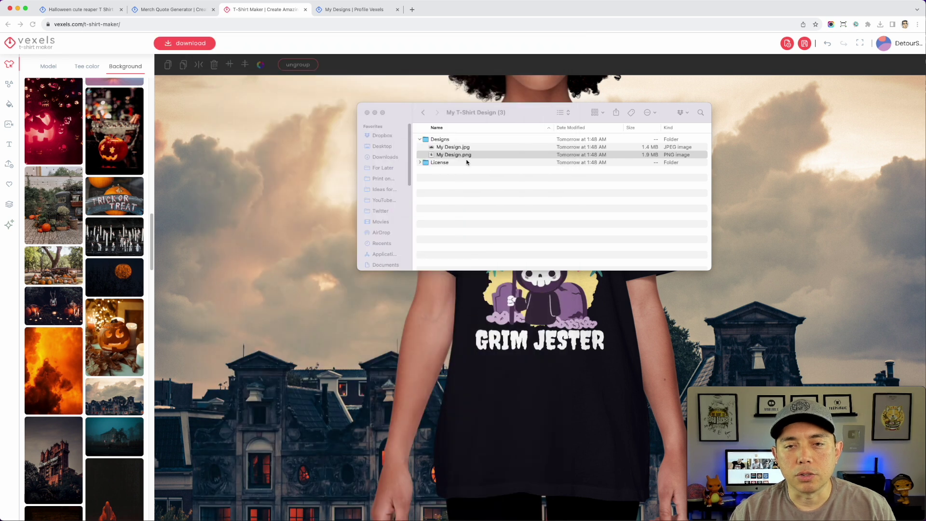
- Check the file information of My Design.png, including its pixel dimensions, and close the info window
left_click(454, 156)
left_click(455, 156)
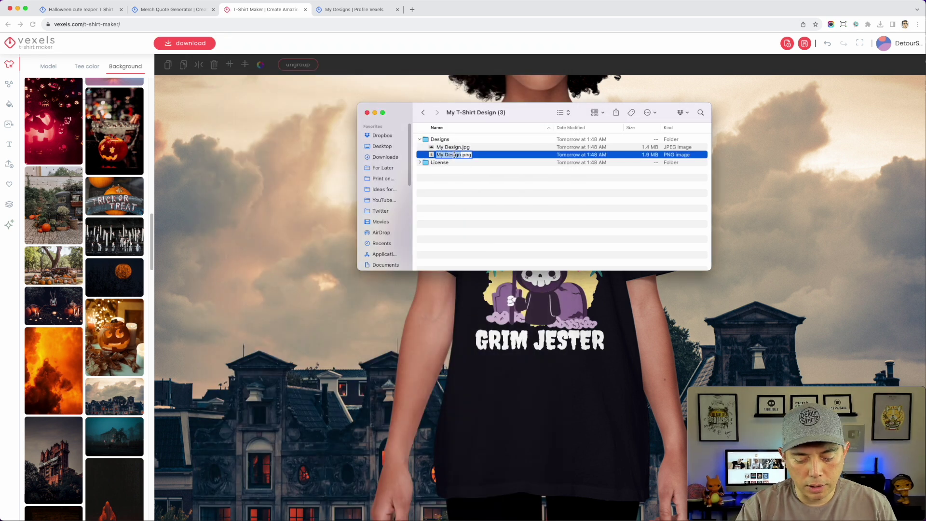
left_click(292, 154)
key("super+i")
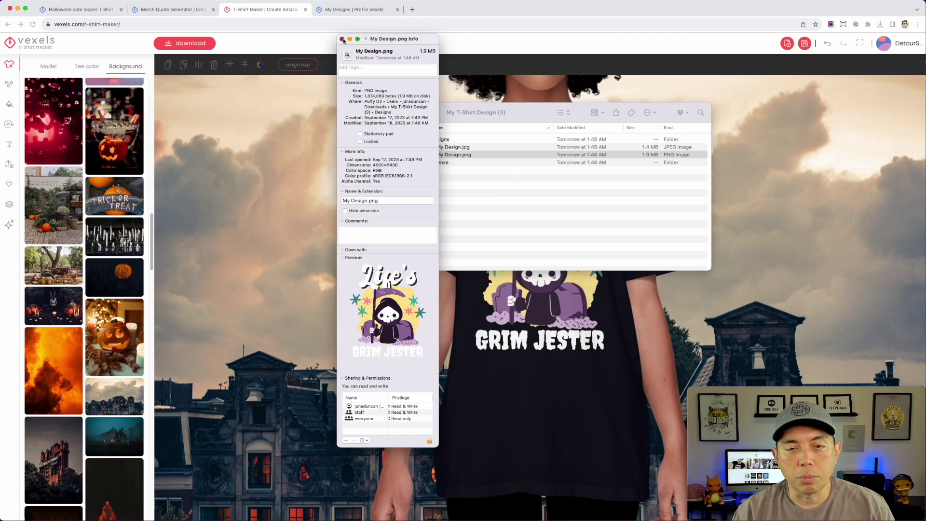
key("super+w")
- Open My Design.jpg from the Designs folder to view the downloaded mockup image
left_click(457, 148)
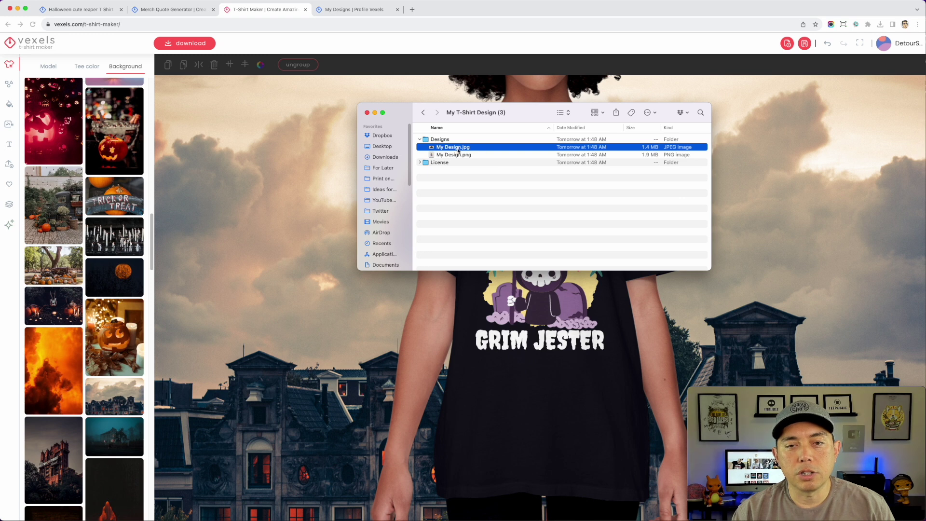
double_click(459, 148)
left_click_drag(42, 5, 481, 96)
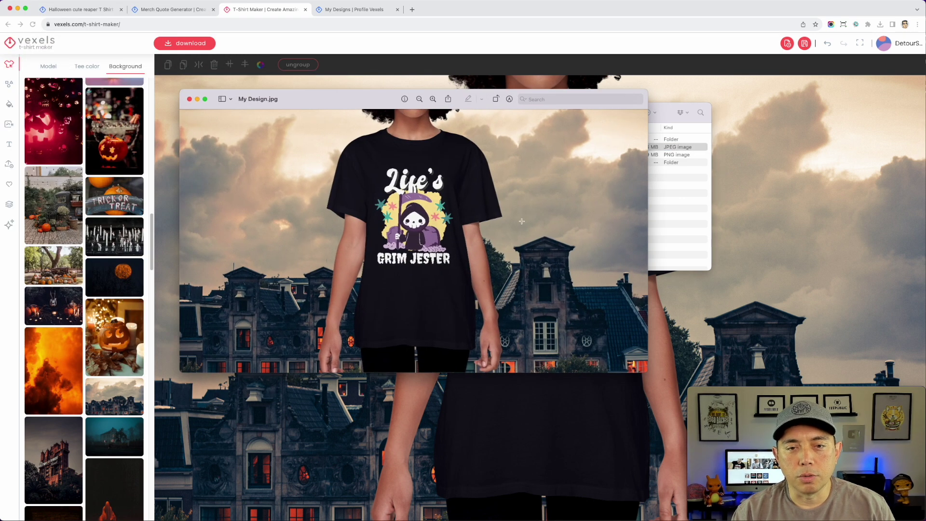